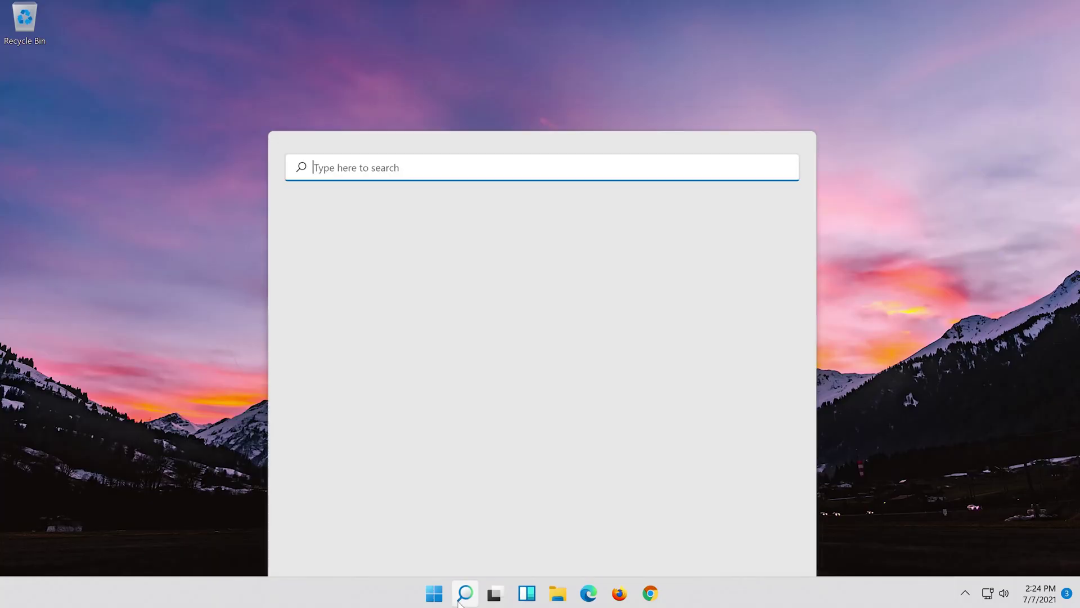
Step: Open Device Manager, expand Network adapters, and bring up the Intel(R) 82574L adapter's context menu
type("device m")
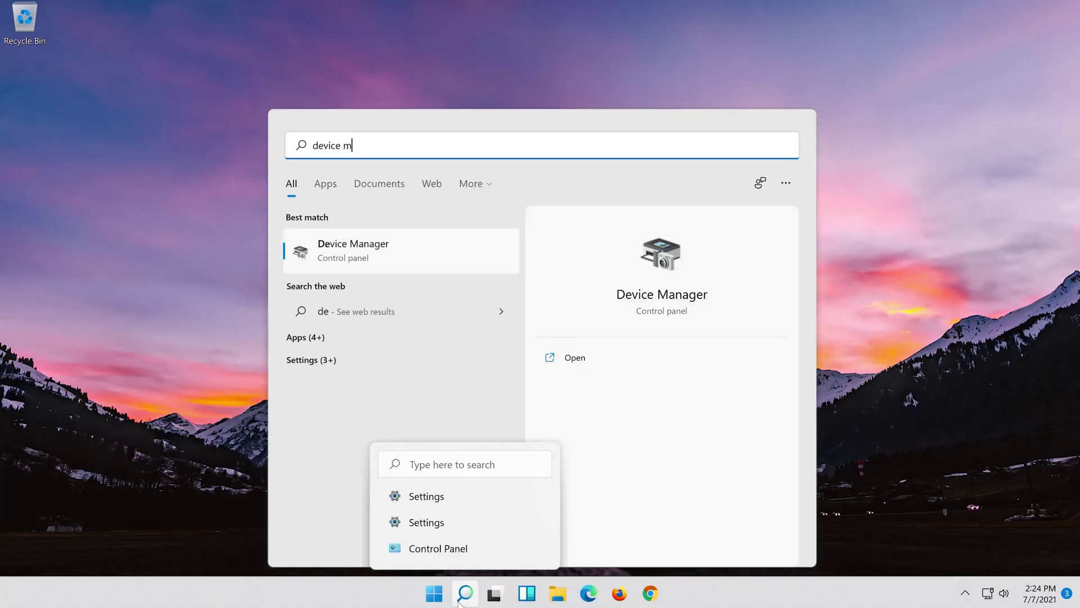
type("anager")
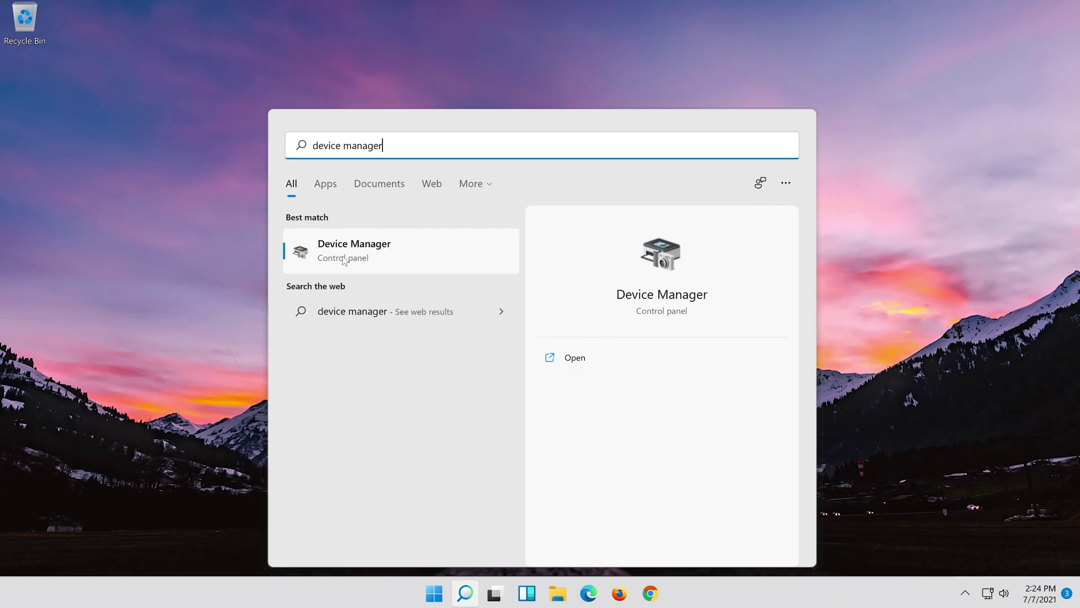
left_click(386, 258)
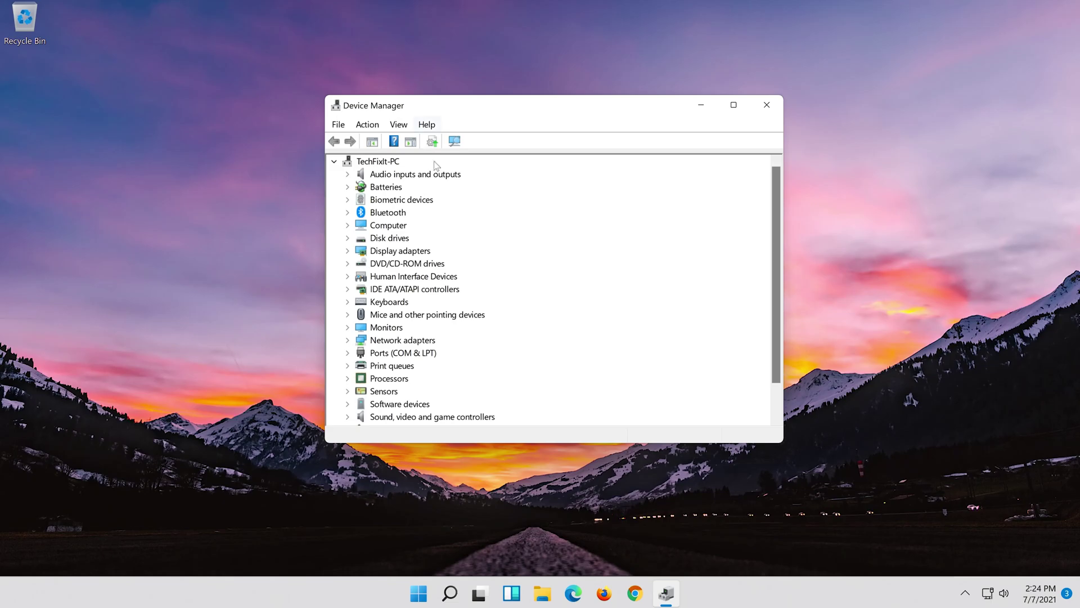
left_click(414, 339)
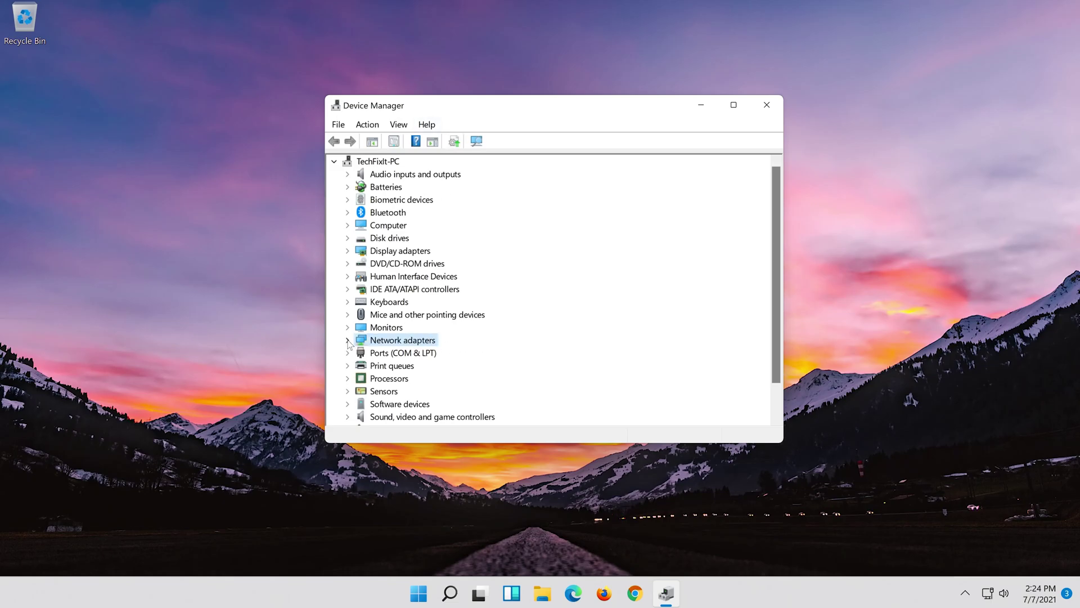
left_click(347, 340)
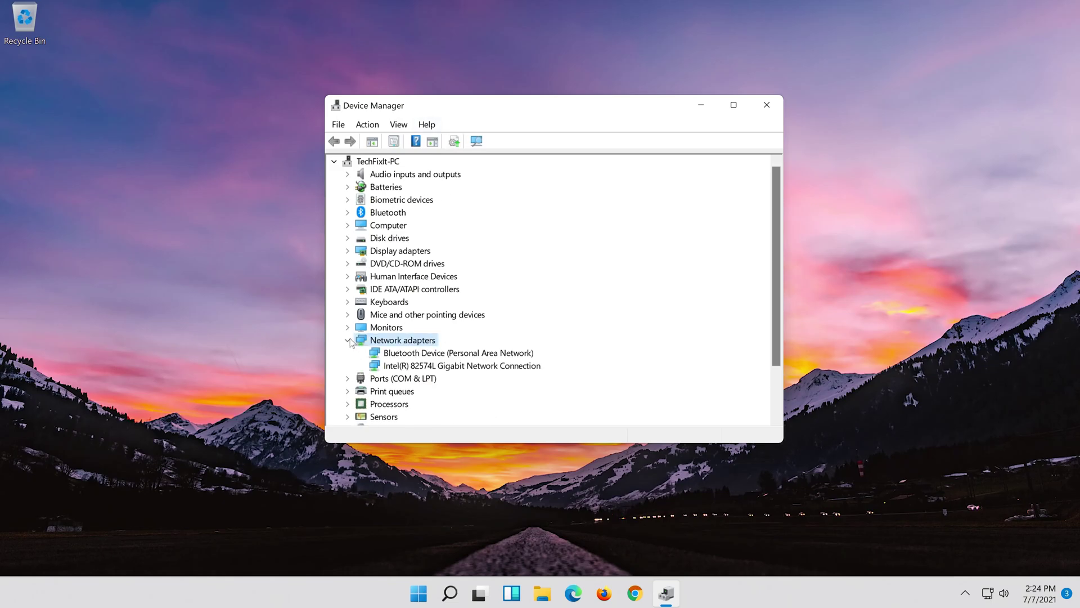
right_click(460, 366)
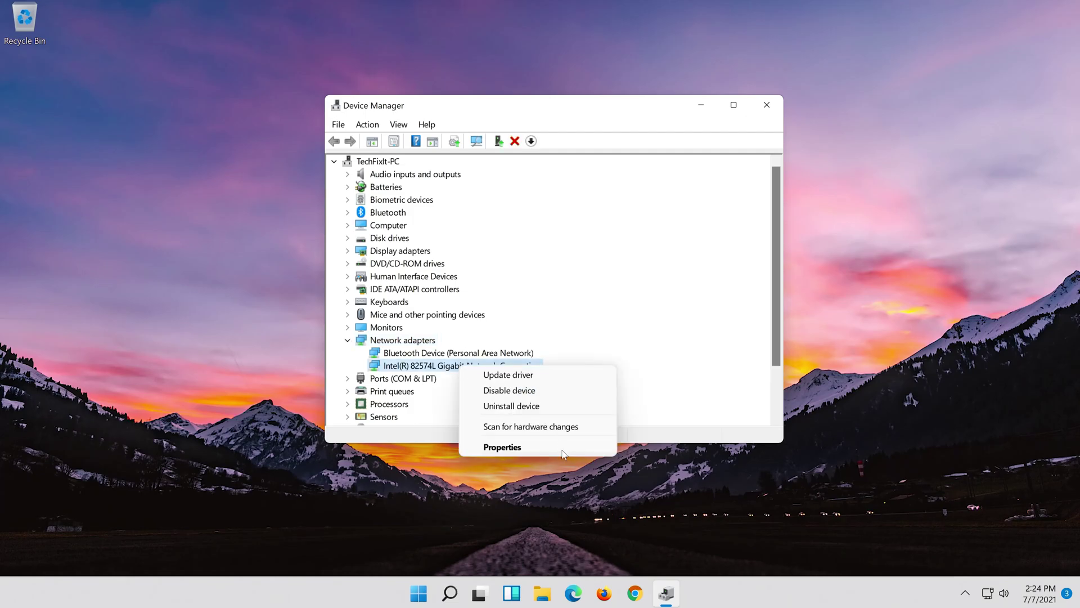
Step: Search automatically for a newer Intel 82574L driver, then look for one through Windows Update
left_click(523, 448)
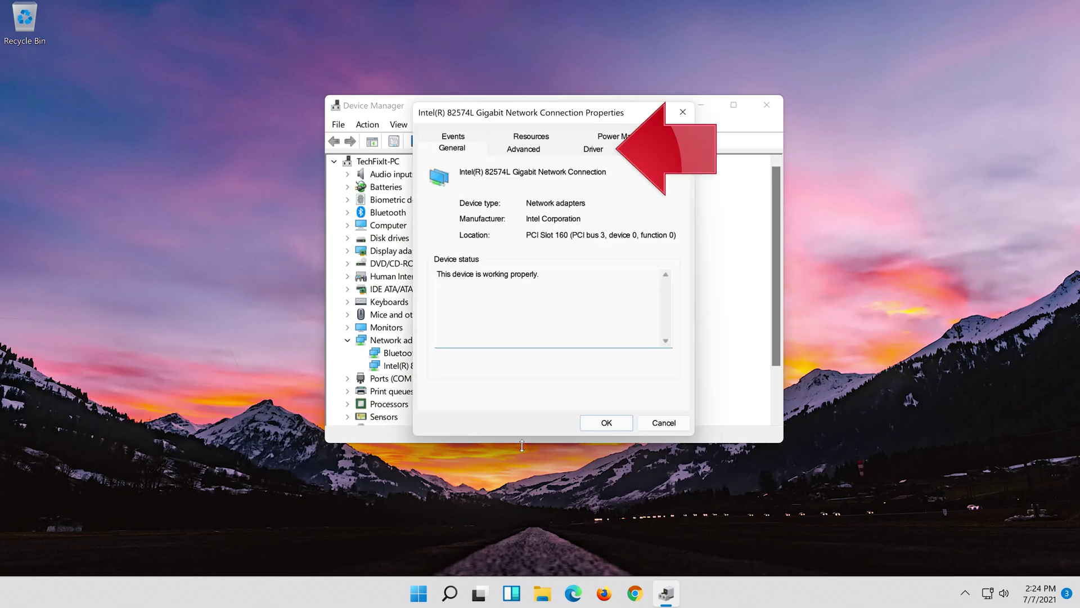
left_click(594, 150)
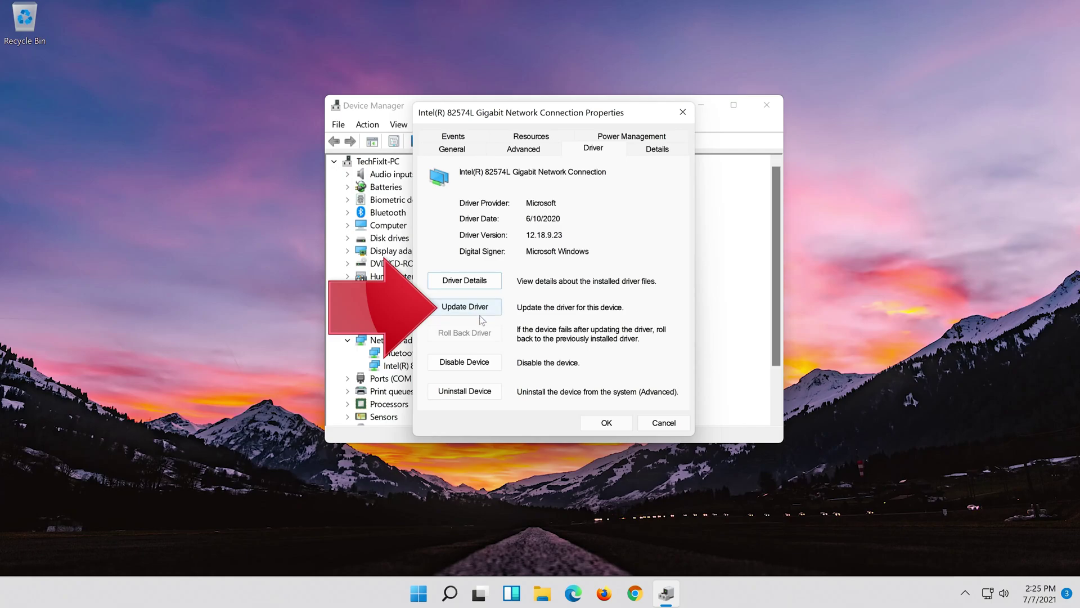
left_click(450, 310)
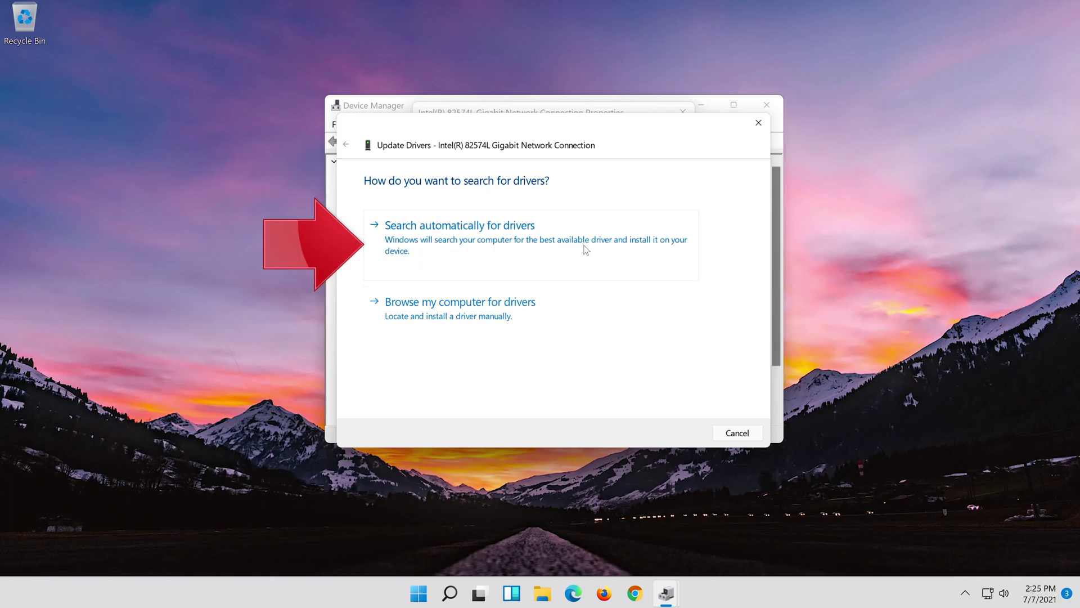
left_click(466, 246)
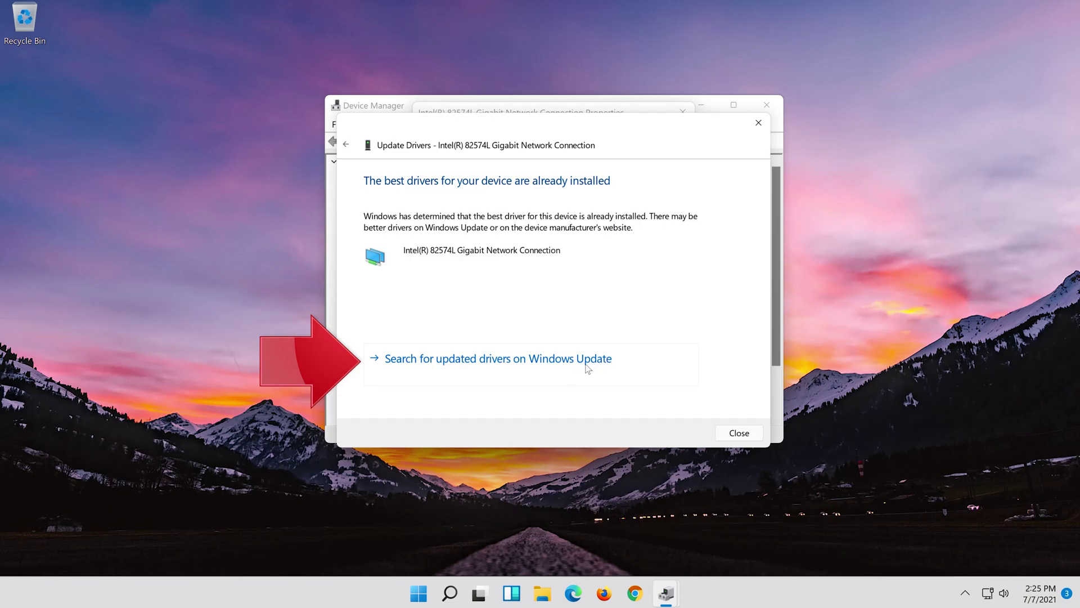
left_click(568, 369)
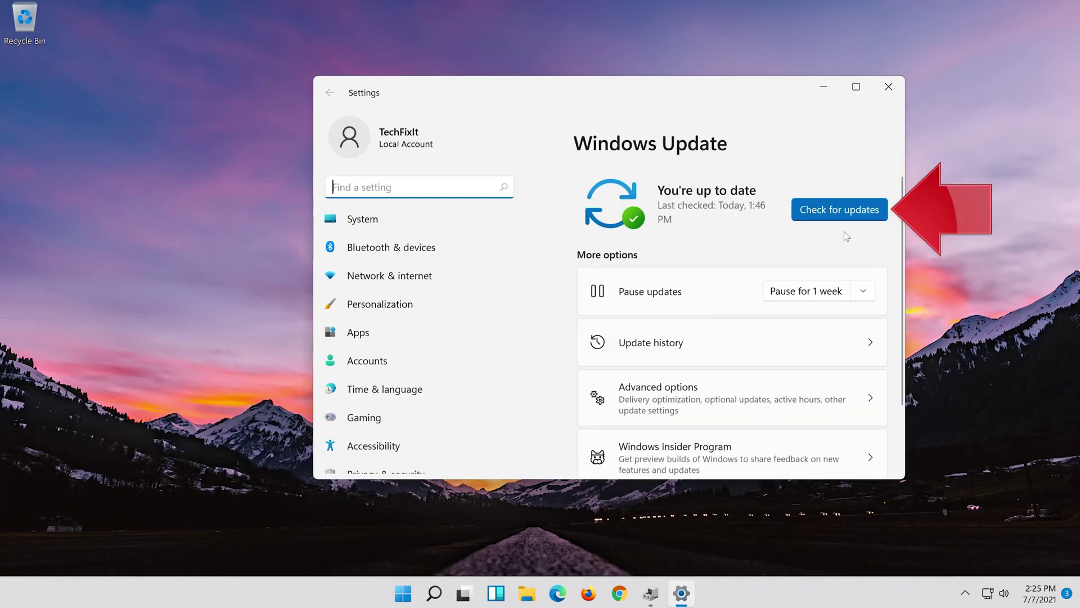
Step: Run a fresh Check for updates on the Windows Update page
left_click(842, 216)
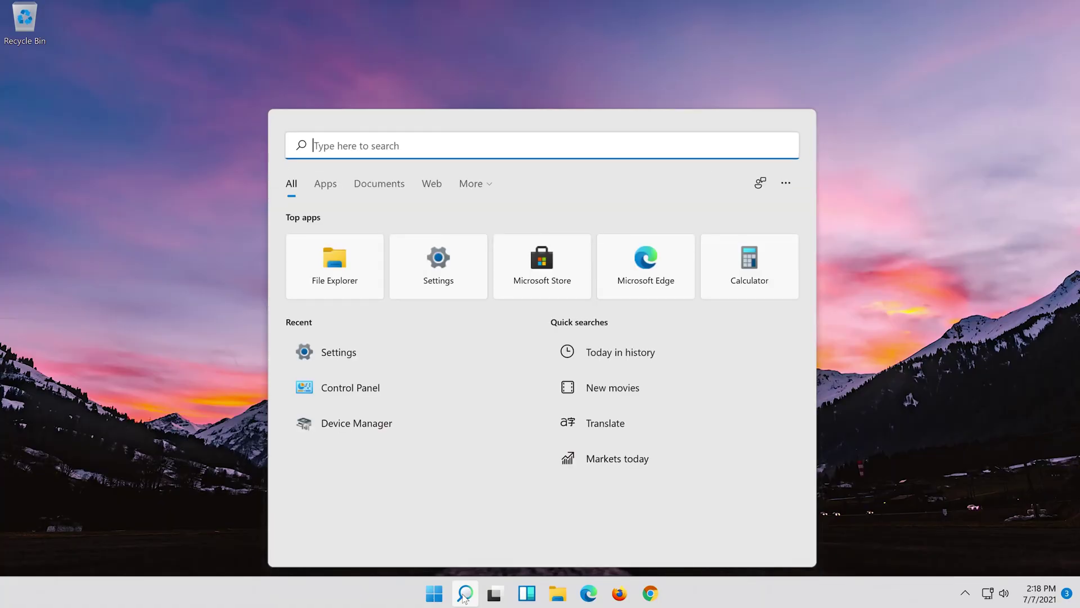
Step: Launch Command Prompt from a 'cmd' search as administrator and approve the UAC prompt
type("cmd")
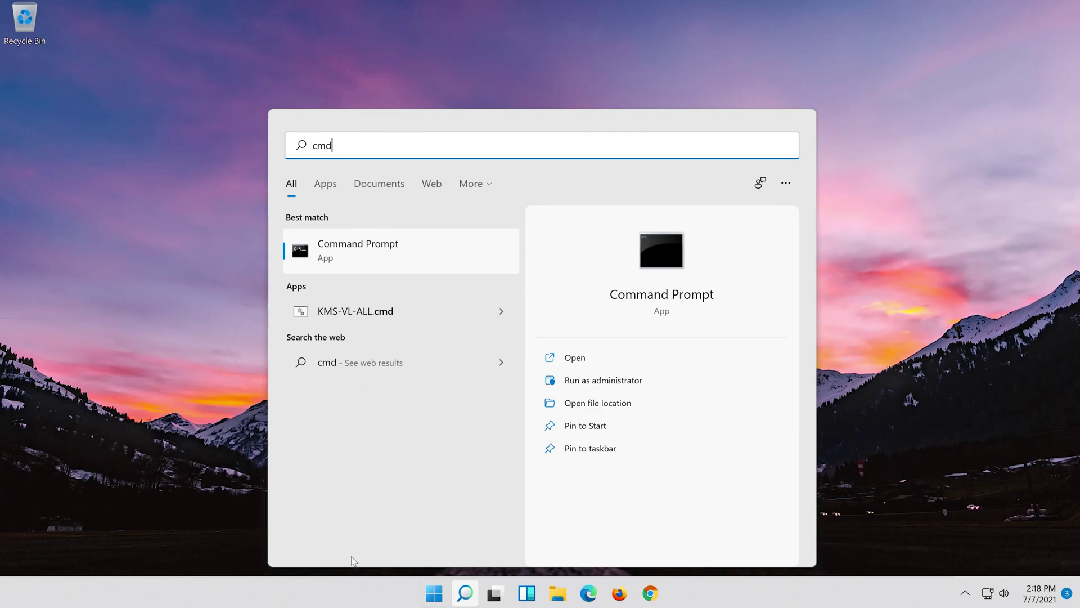
right_click(445, 251)
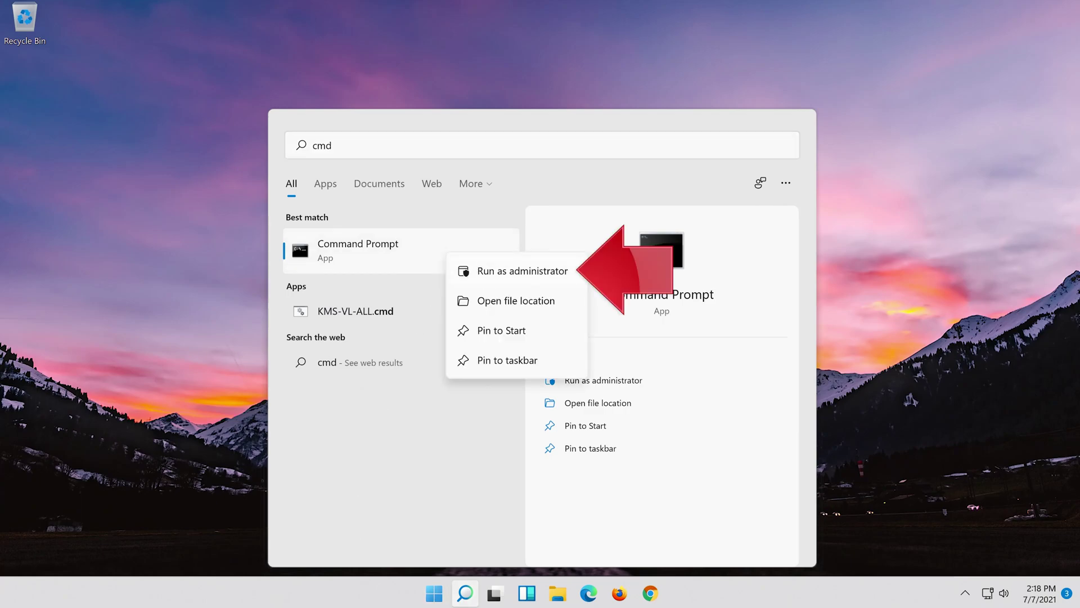
left_click(534, 271)
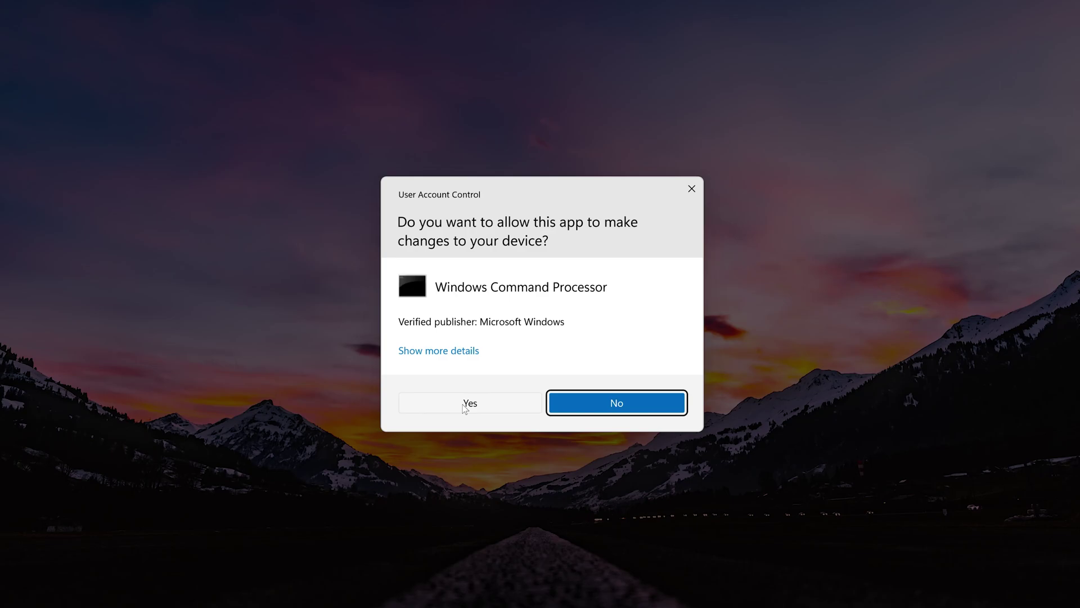
left_click(481, 401)
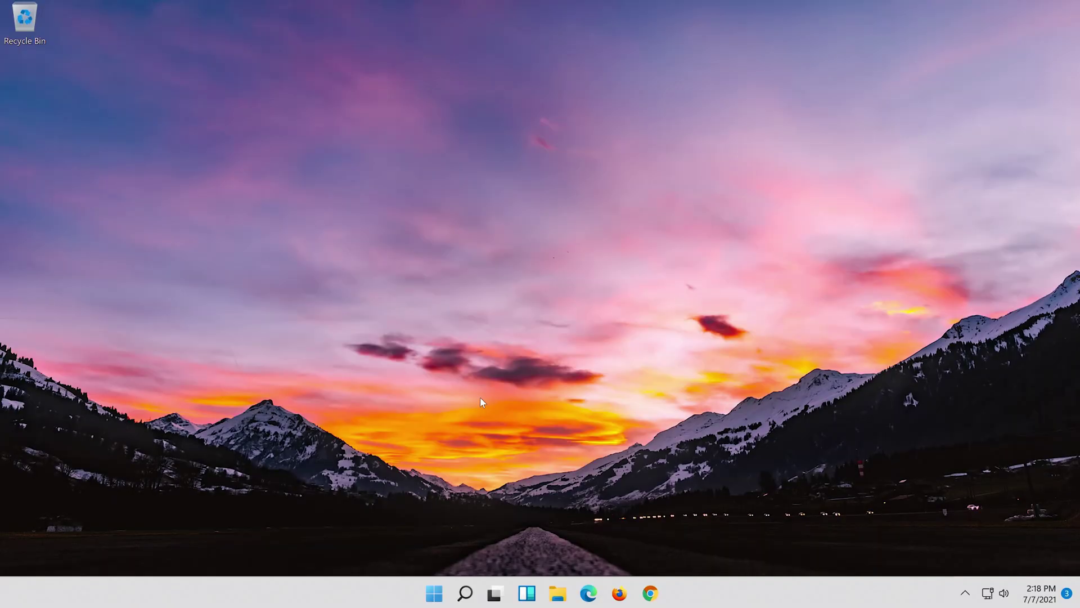
Step: Reset the TCP/IP stack with 'netsh int ip reset c:\resetlog.txt'
type("n")
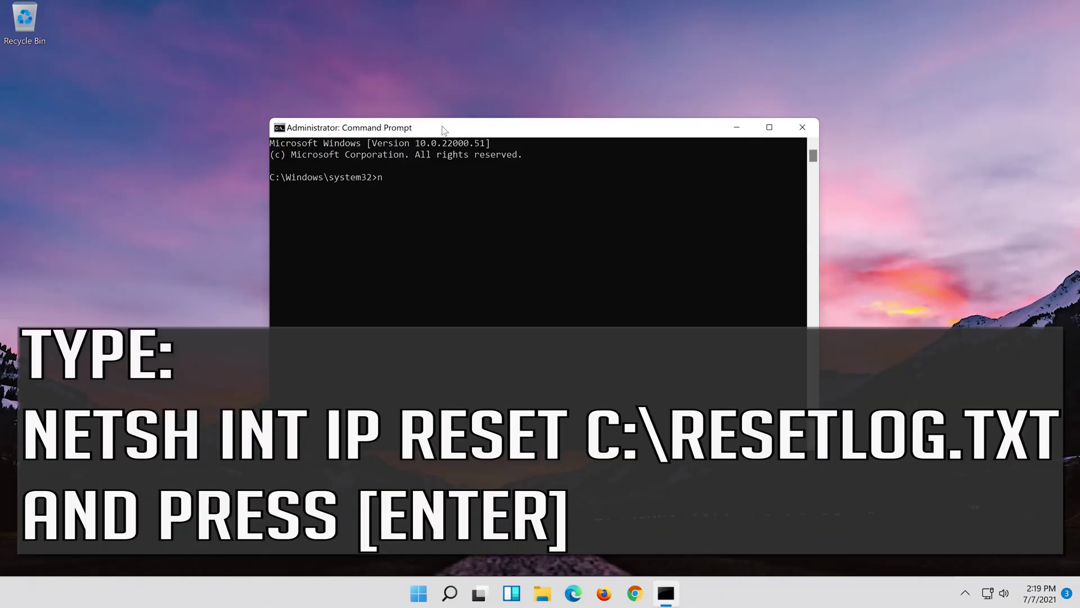
type("etsh int ip reset c:\\resetlog.txt")
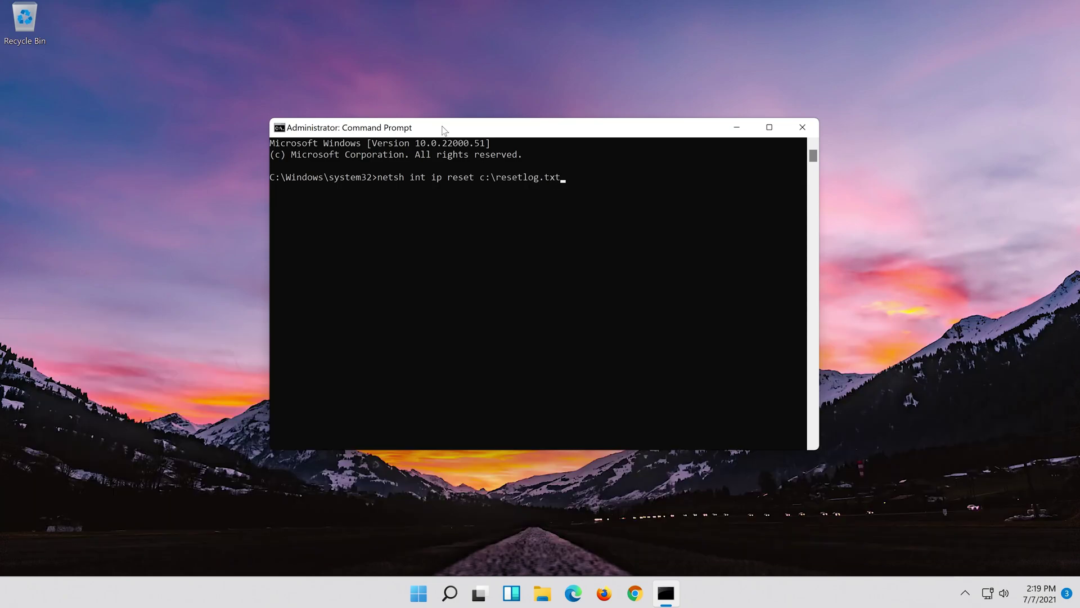
key("Return")
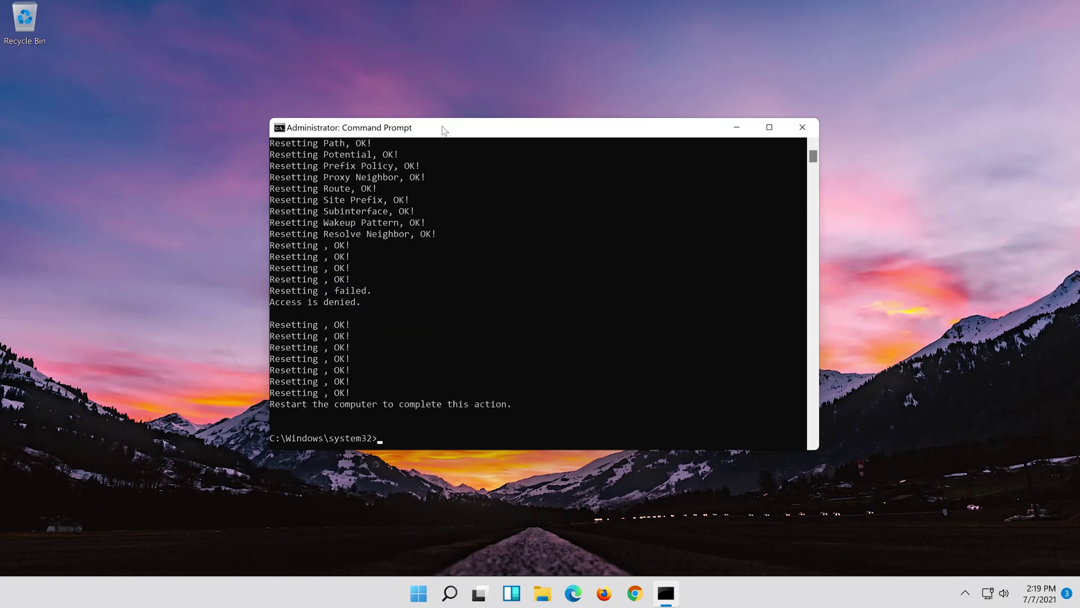
type("net")
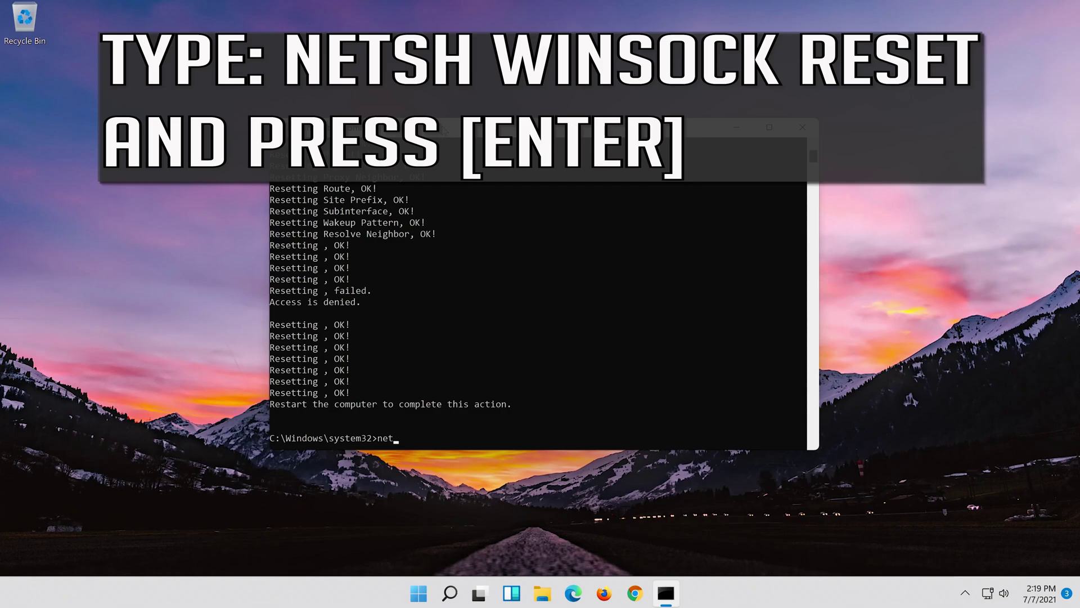
type("sh winsock reset")
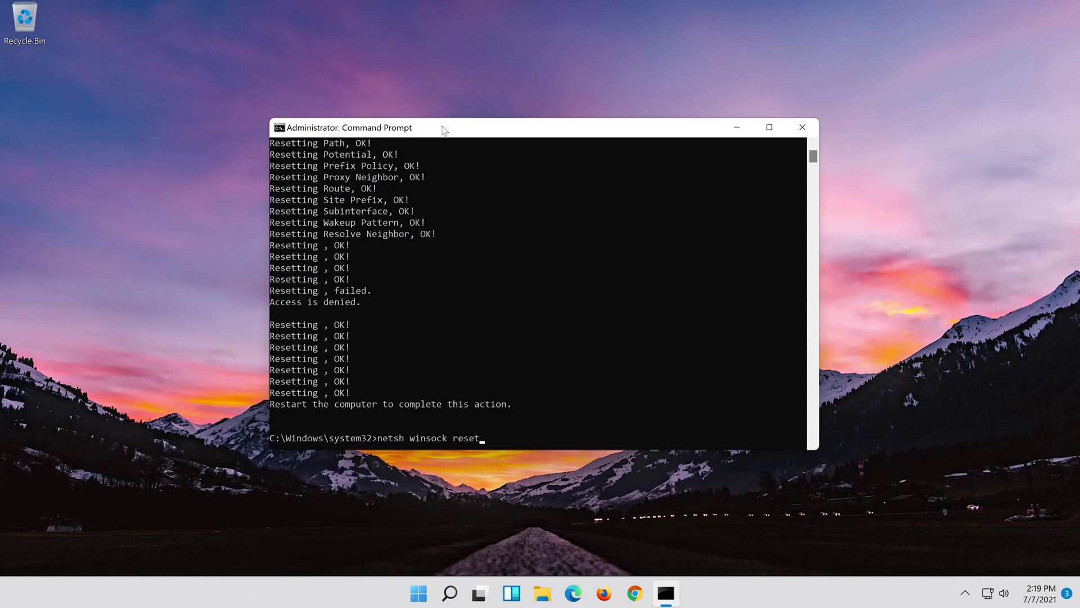
Step: Run the Winsock reset, flush DNS with 'ipconfig /flushdns', and exit Command Prompt
key("Return")
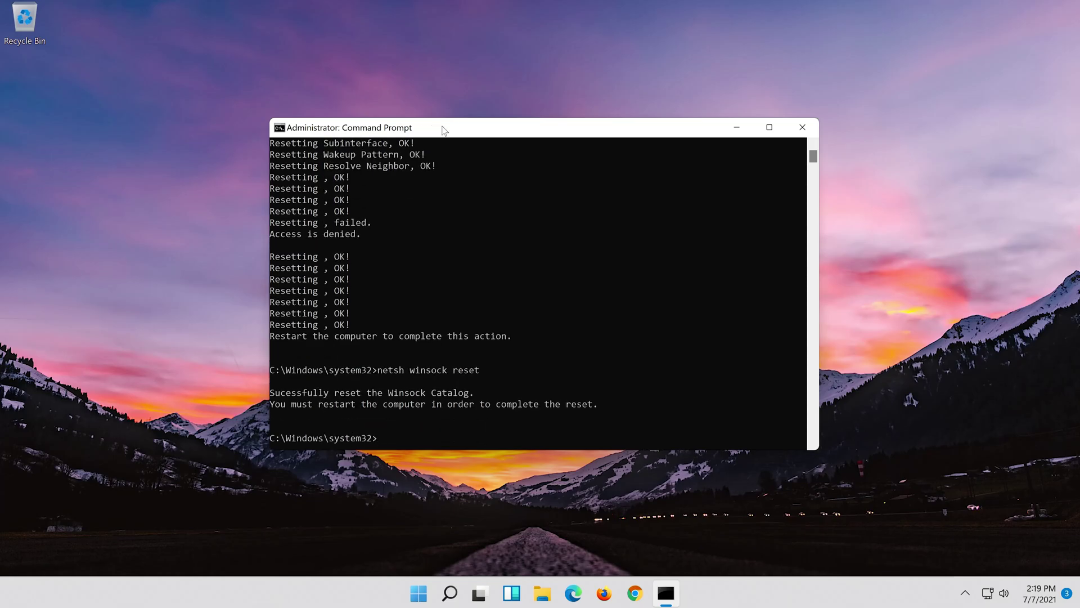
type("ipconfig")
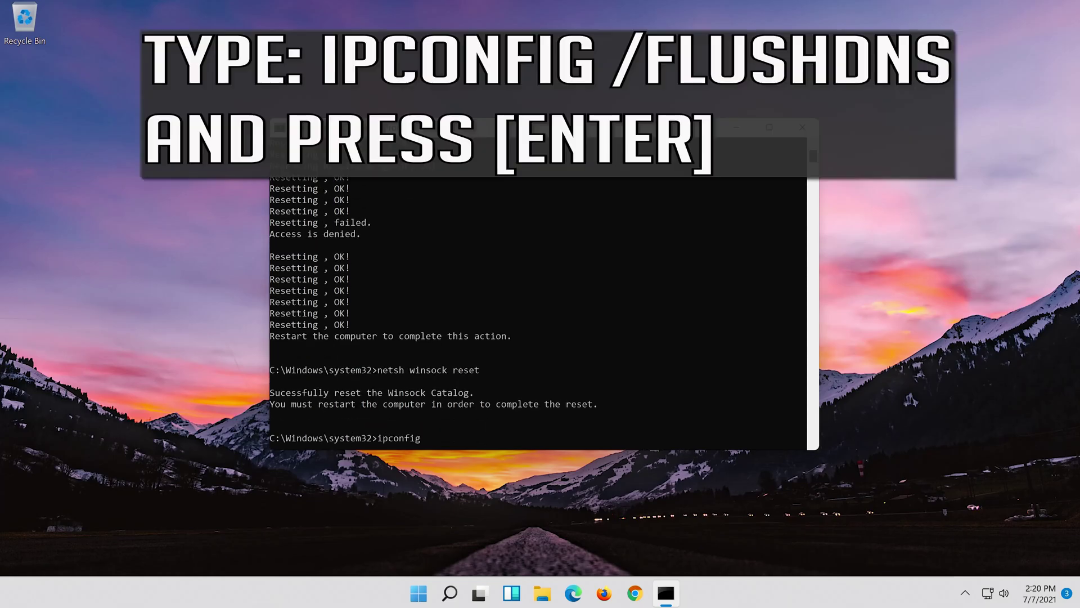
type(" /flushdns")
key("Return")
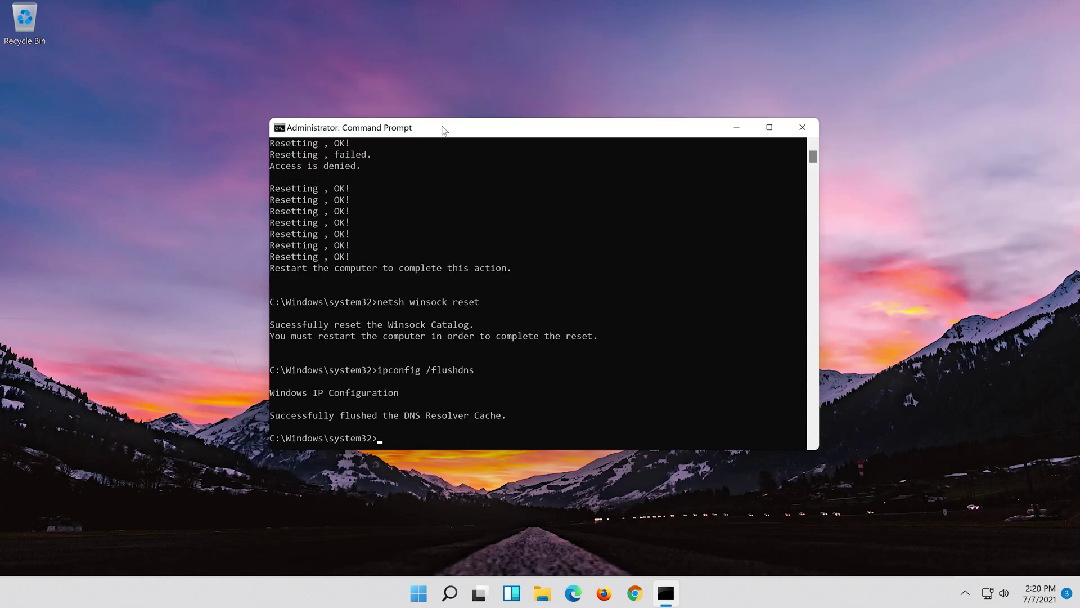
type("exit")
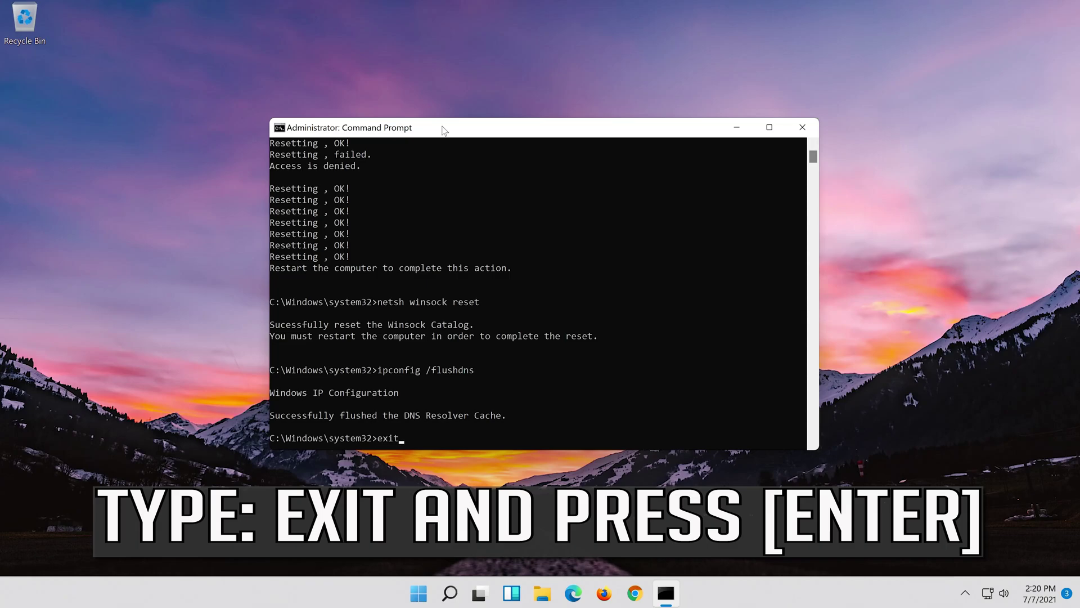
key("Return")
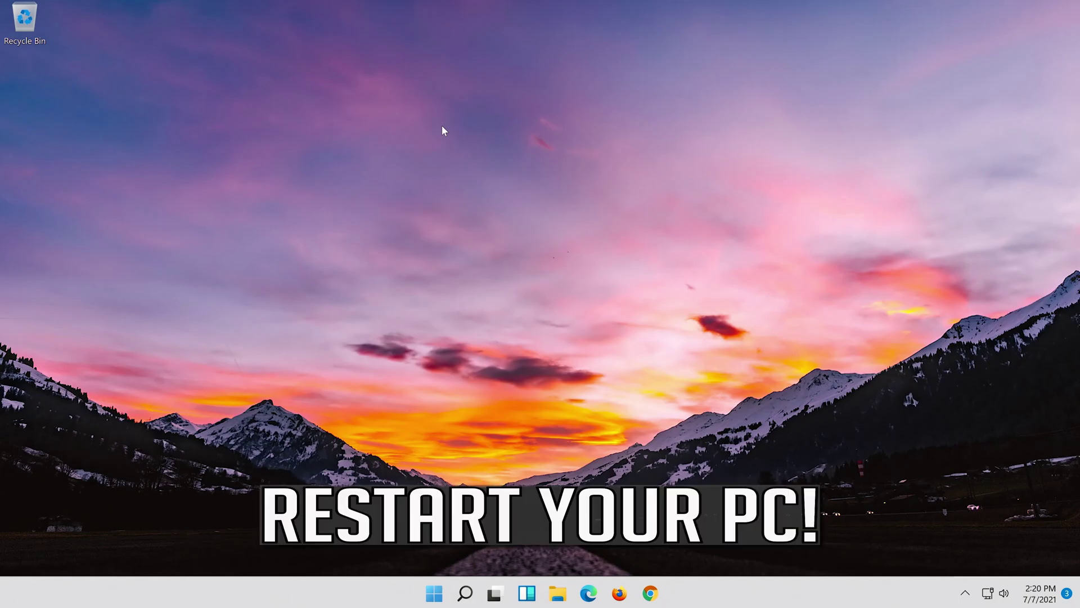
Step: Restart the computer from the Start menu's power options
left_click(441, 600)
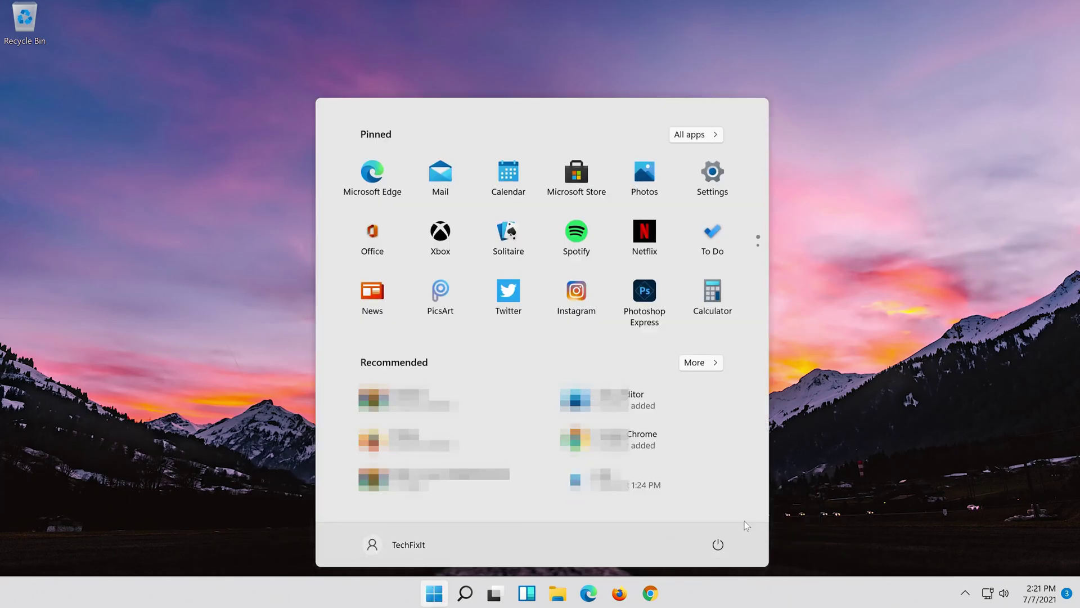
left_click(718, 544)
left_click(714, 515)
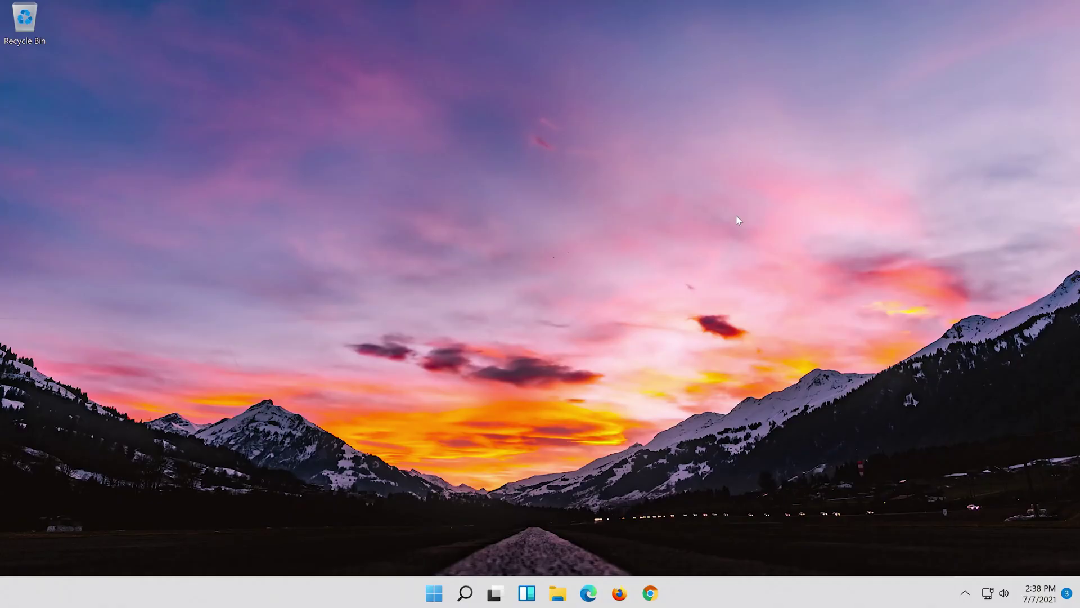
Step: Open the Ethernet page under Network & internet in Settings and edit its DNS server assignment
left_click(466, 593)
type("settings")
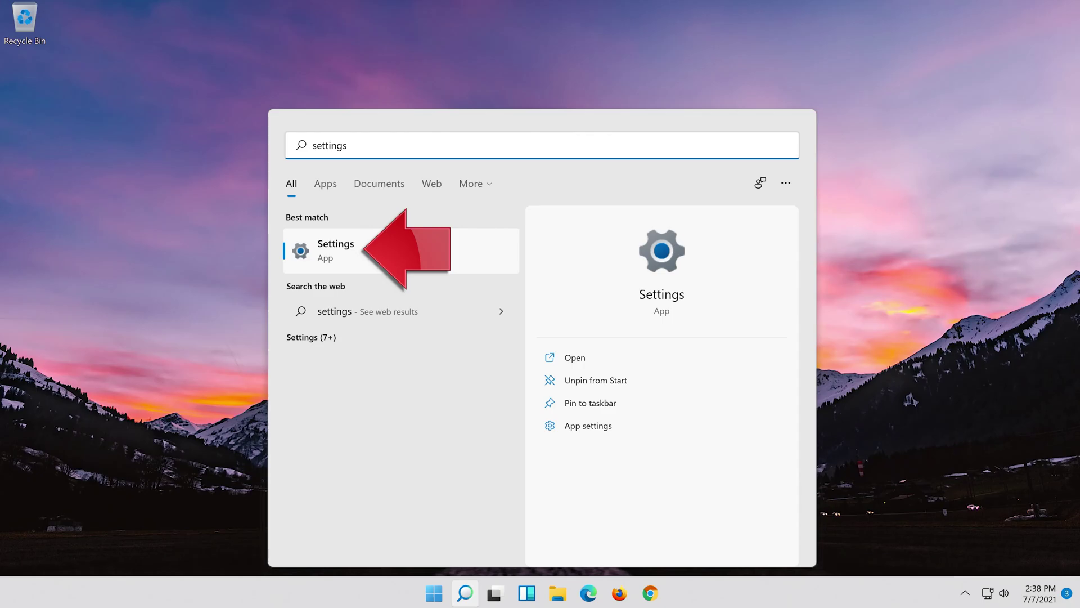
left_click(417, 254)
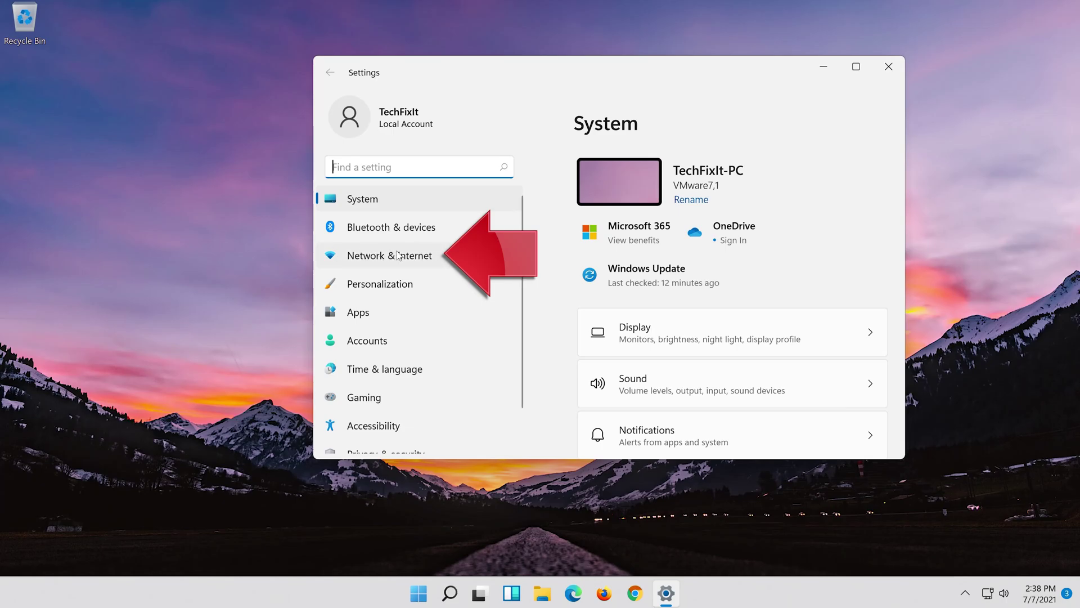
left_click(451, 263)
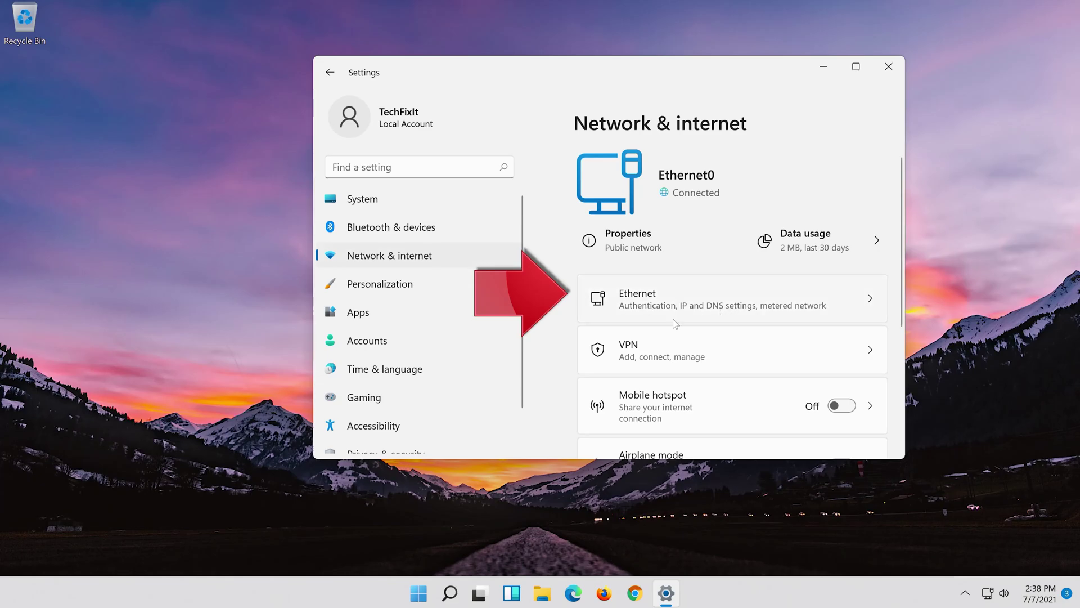
left_click(762, 307)
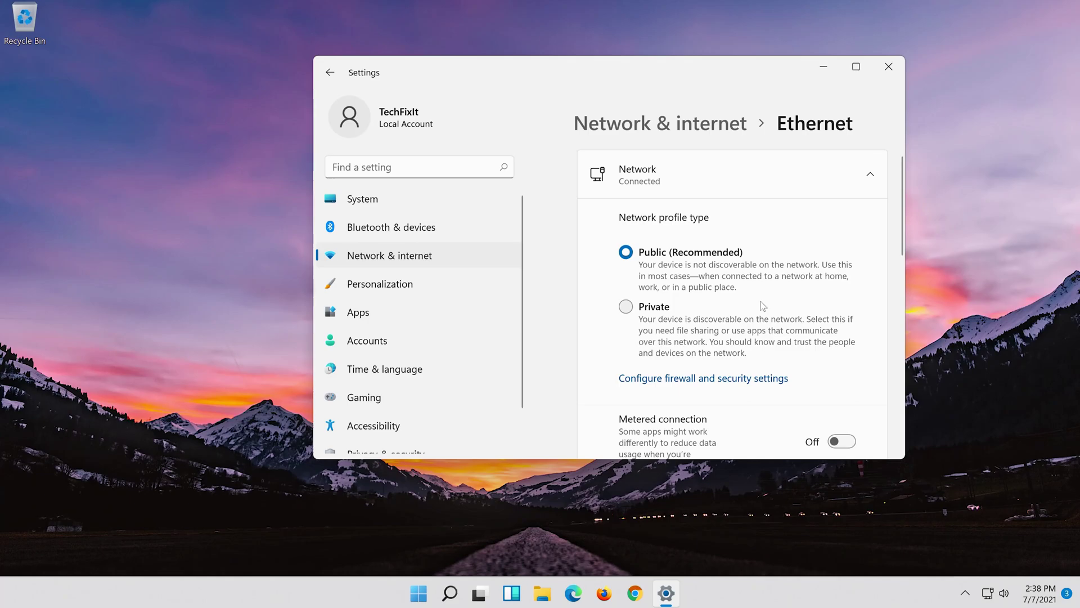
scroll(760, 305, "down", 5)
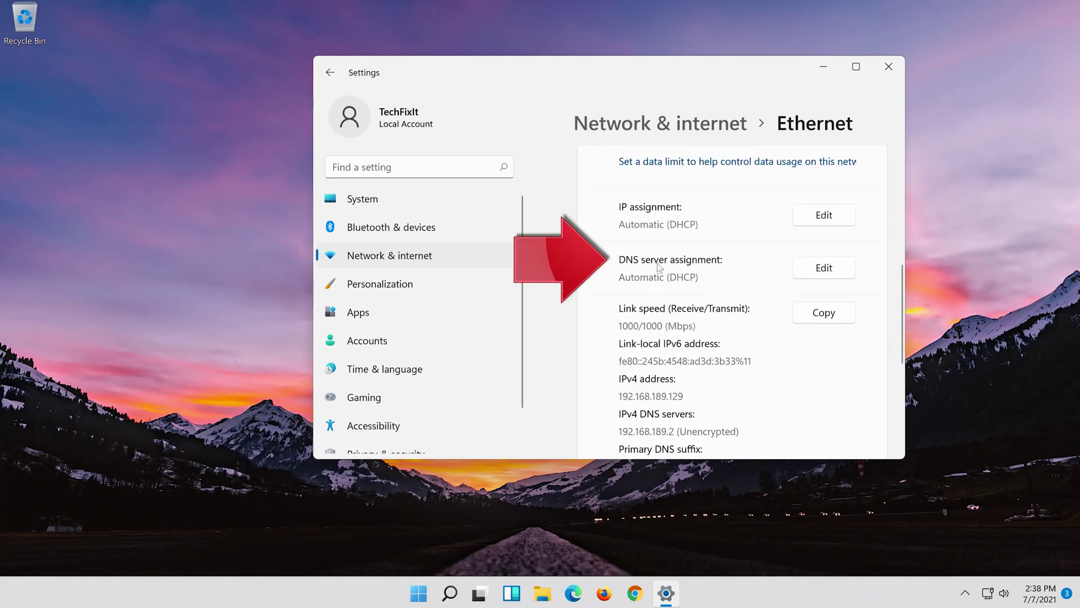
left_click(809, 271)
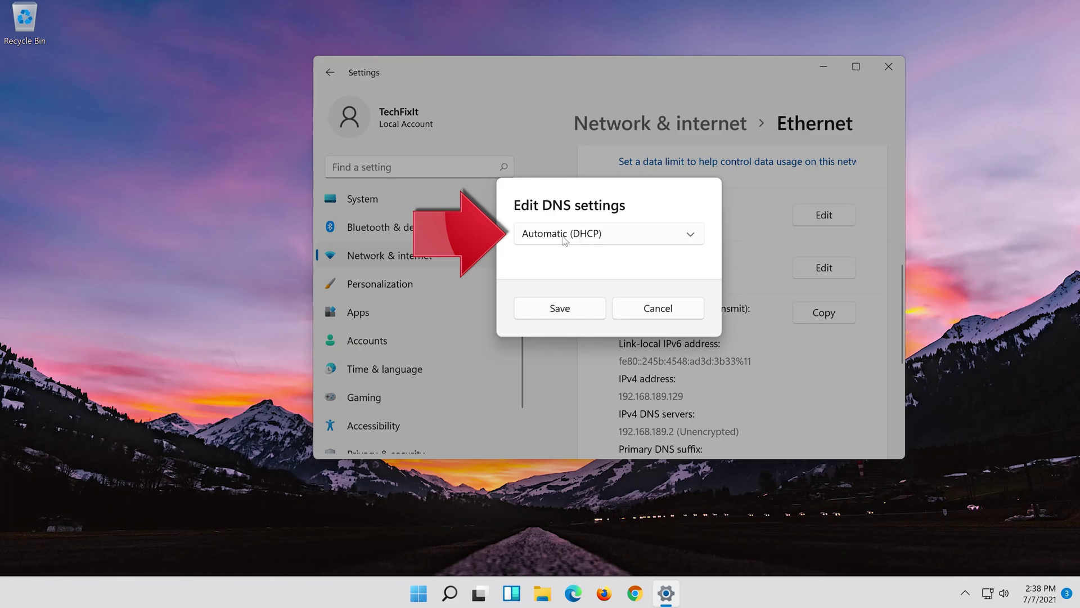
Step: Switch to Manual IPv4 DNS with preferred server 8.8.8.8, encrypted preferred, unencrypted allowed
left_click(565, 241)
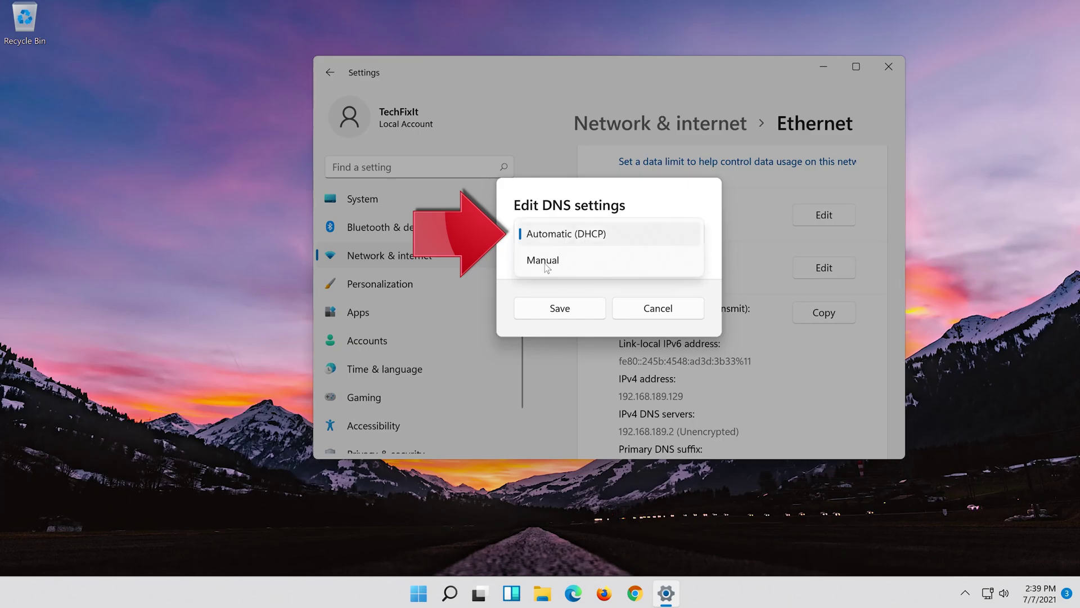
left_click(599, 265)
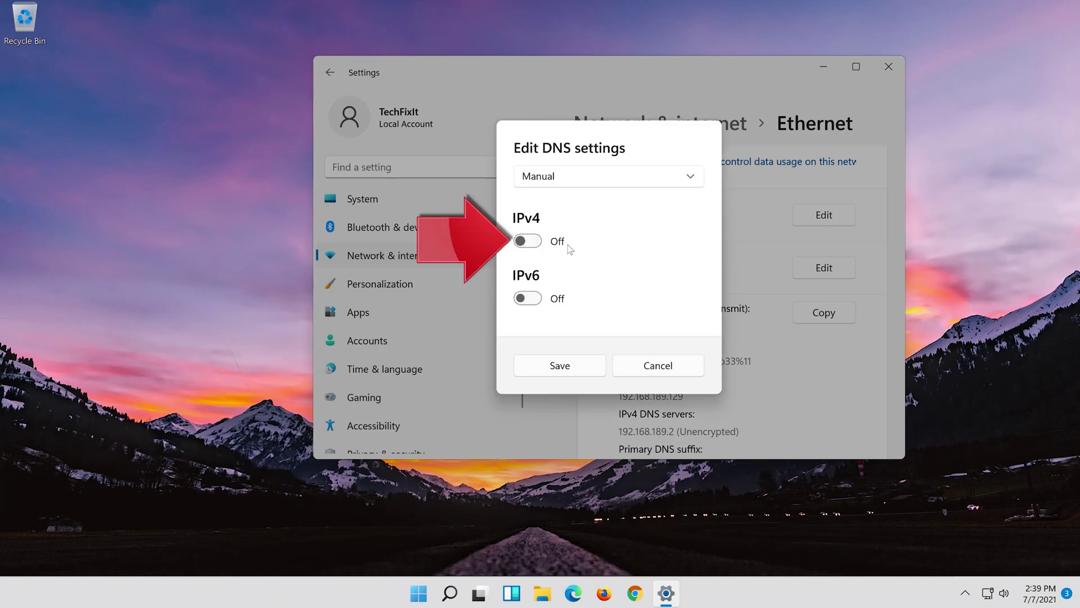
left_click(528, 241)
left_click(651, 224)
type("8")
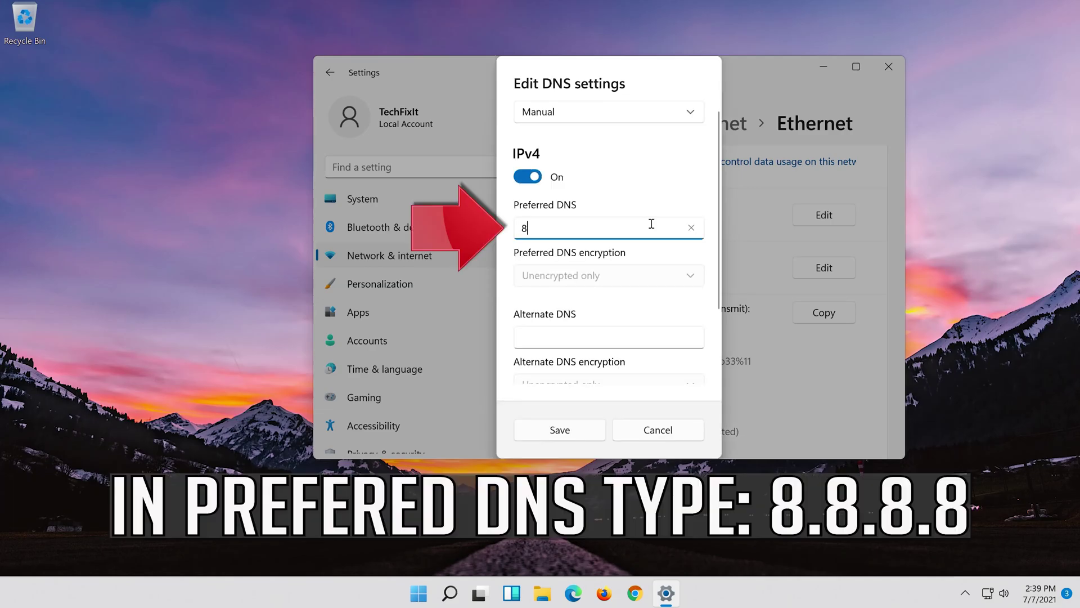
type(".8.8.8")
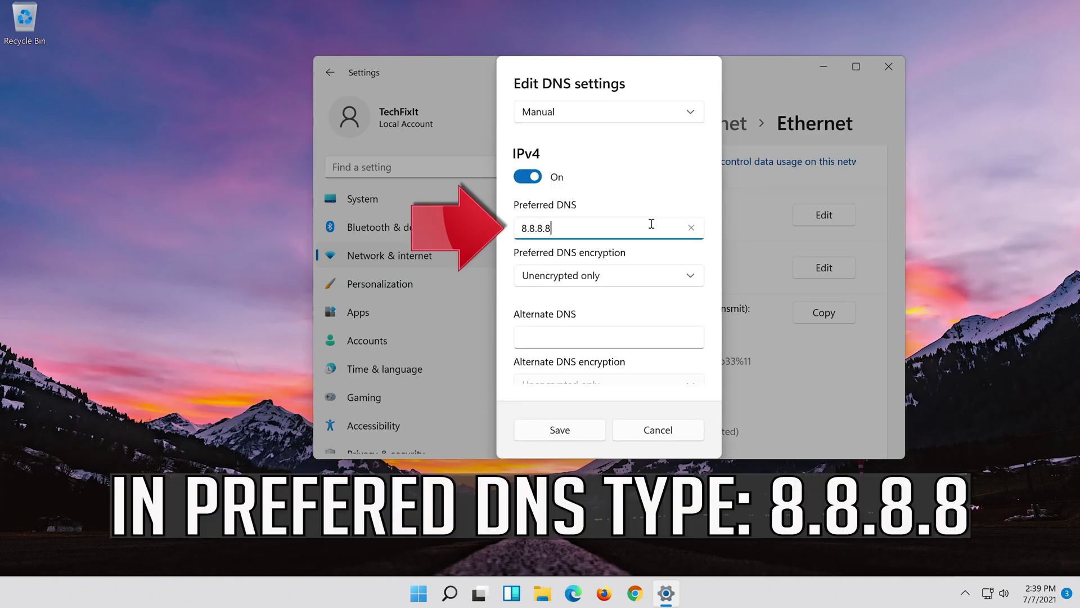
left_click(692, 270)
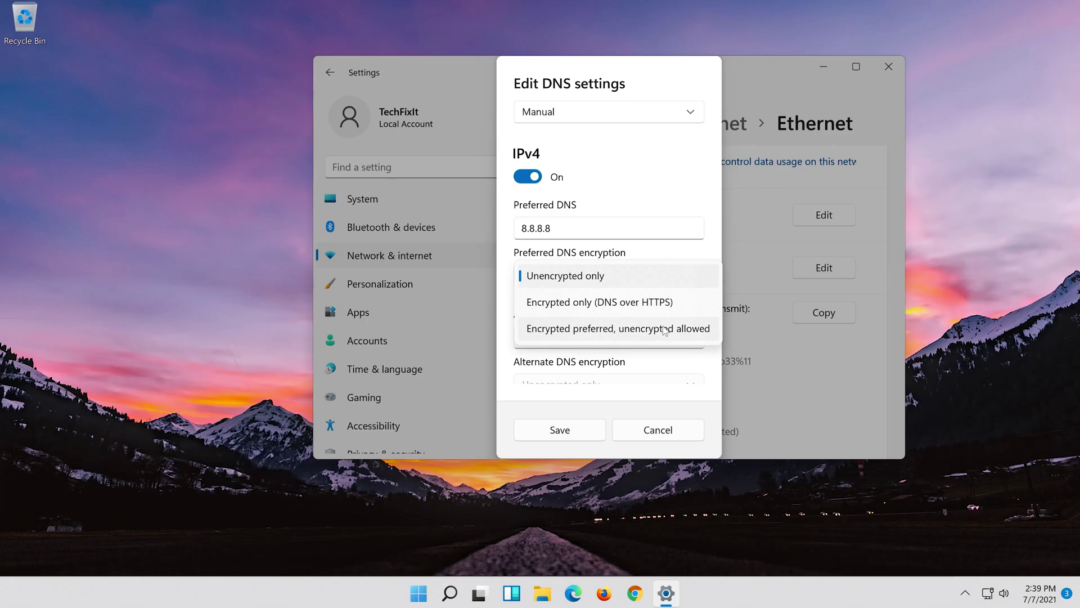
left_click(665, 330)
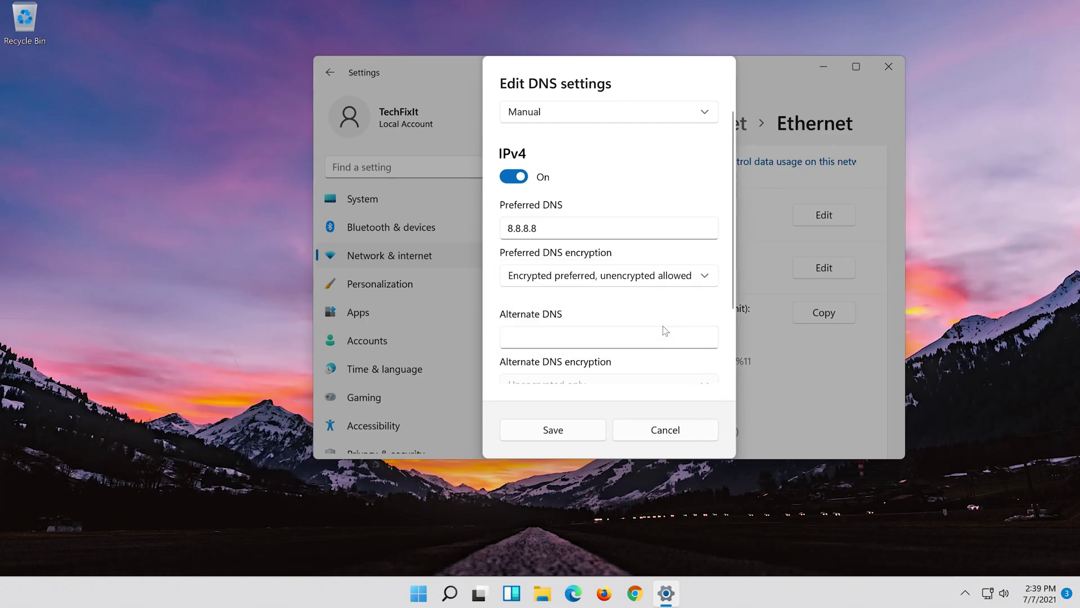
Step: Set alternate DNS 8.8.4.4 to encrypted preferred, unencrypted allowed, and save
left_click(650, 335)
type("8.8")
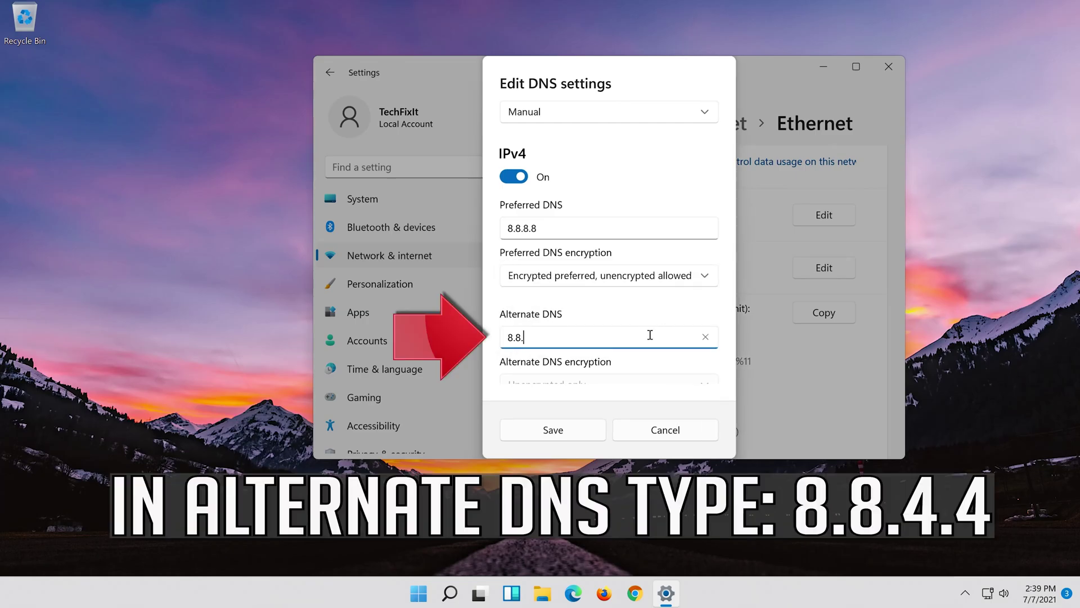
type(".4.4")
scroll(650, 335, "down", 3)
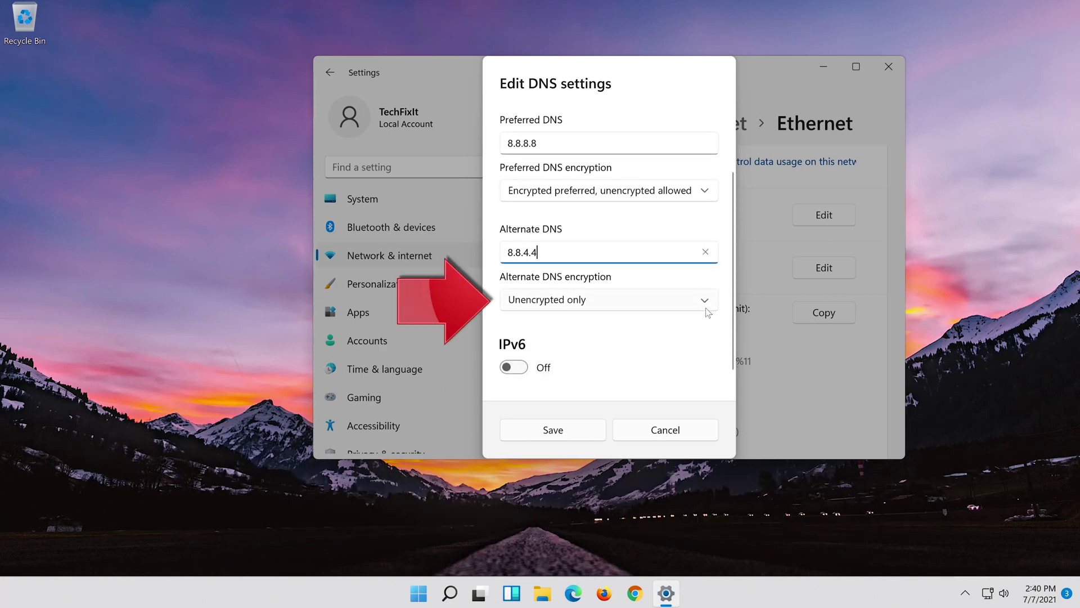
left_click(648, 301)
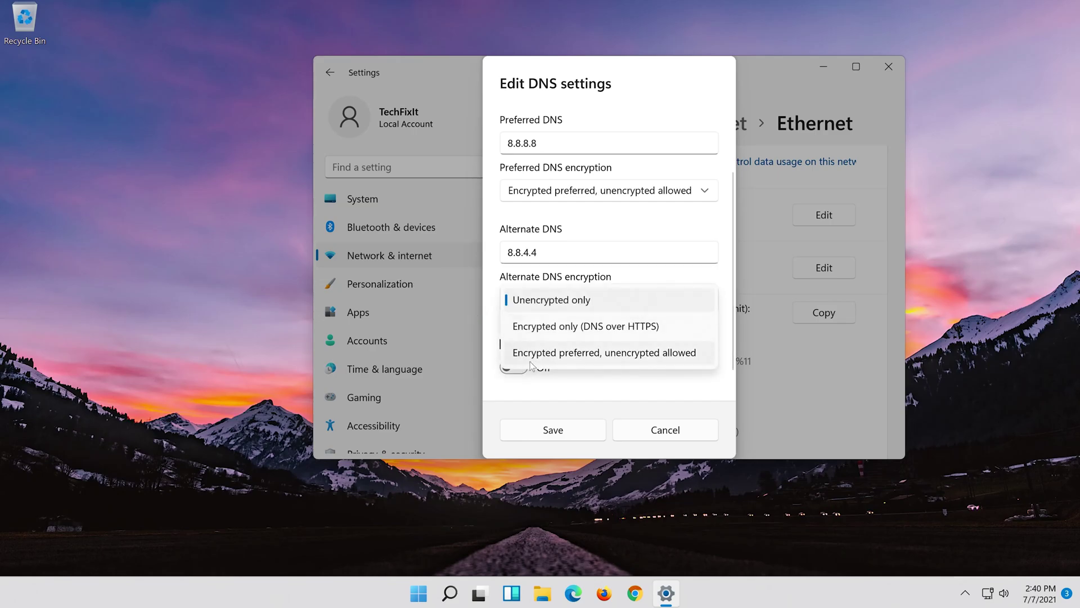
left_click(615, 354)
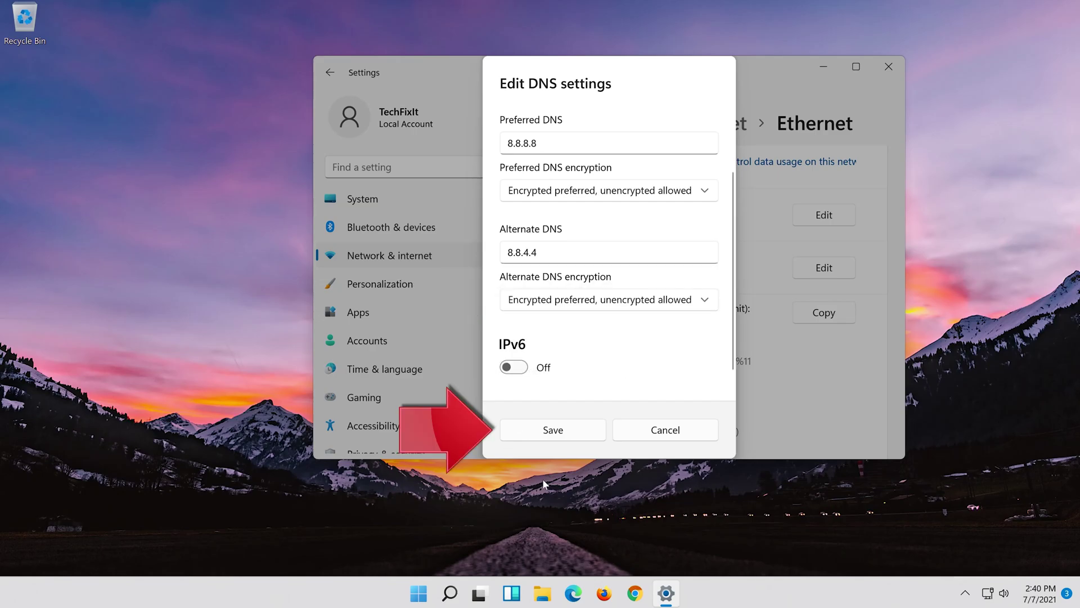
left_click(537, 432)
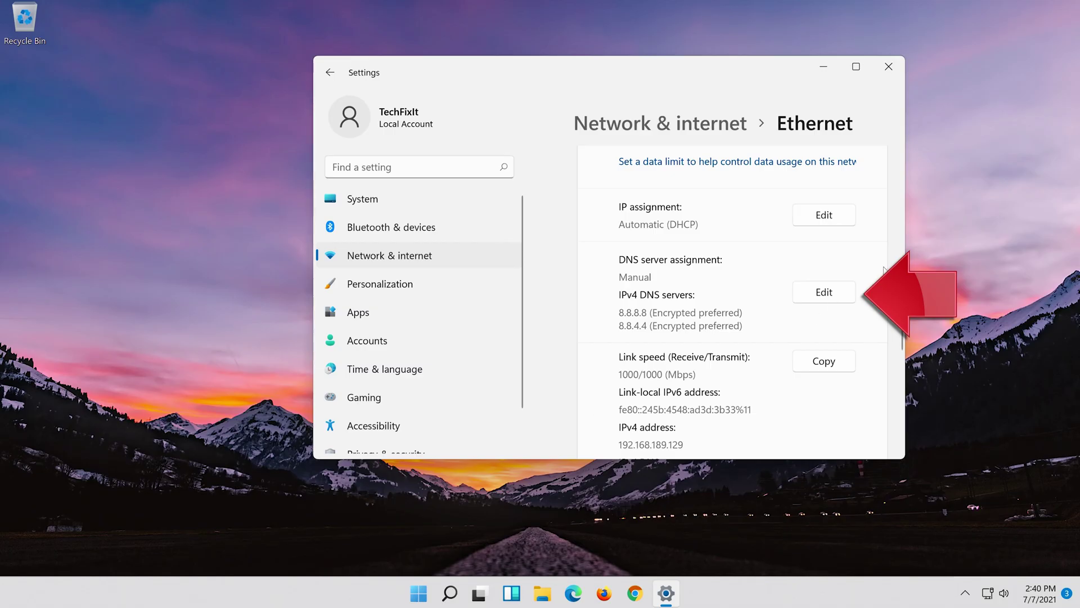
Step: Turn manual IPv4 DNS off, choose Automatic (DHCP) for the Ethernet connection, and save
left_click(819, 296)
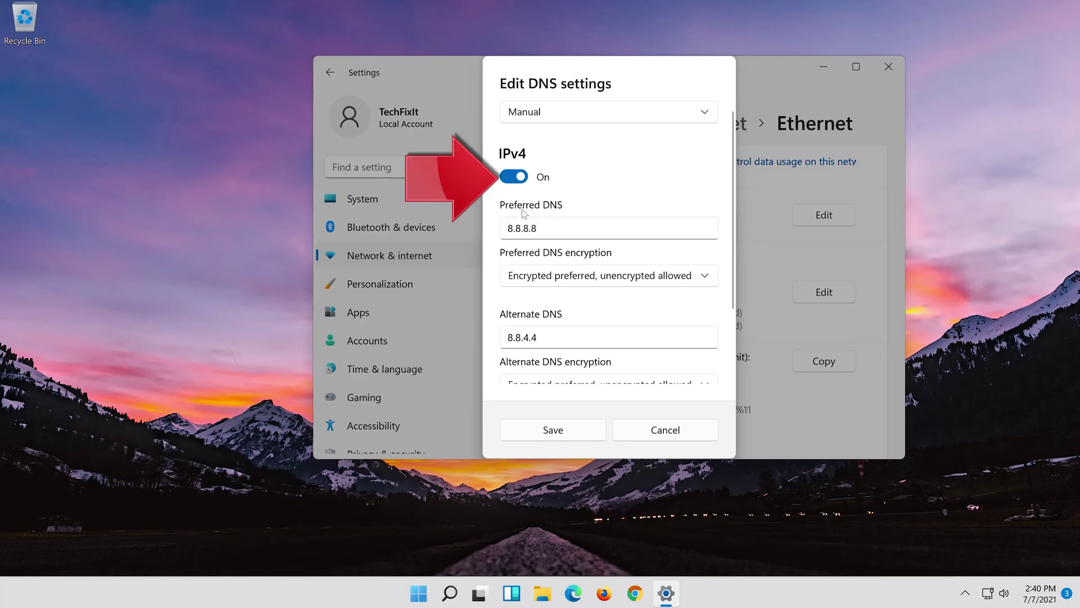
left_click(523, 178)
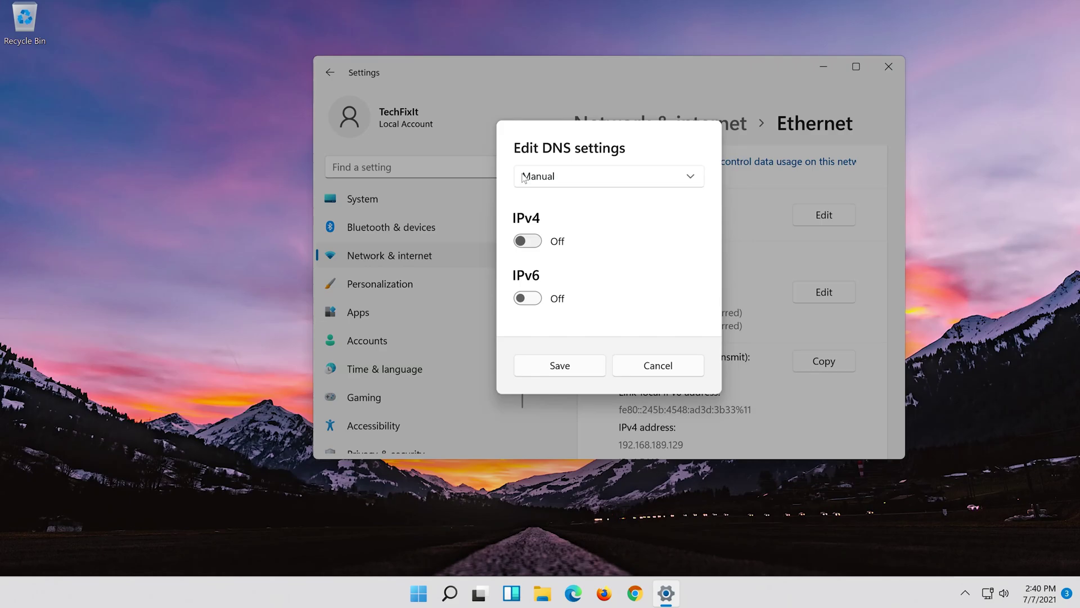
left_click(607, 178)
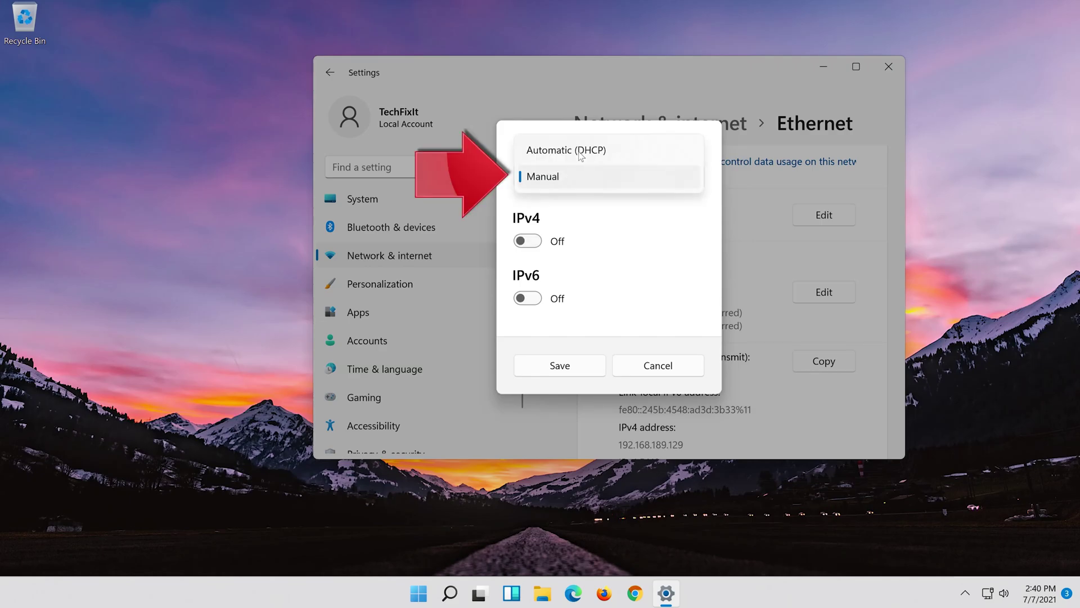
left_click(627, 149)
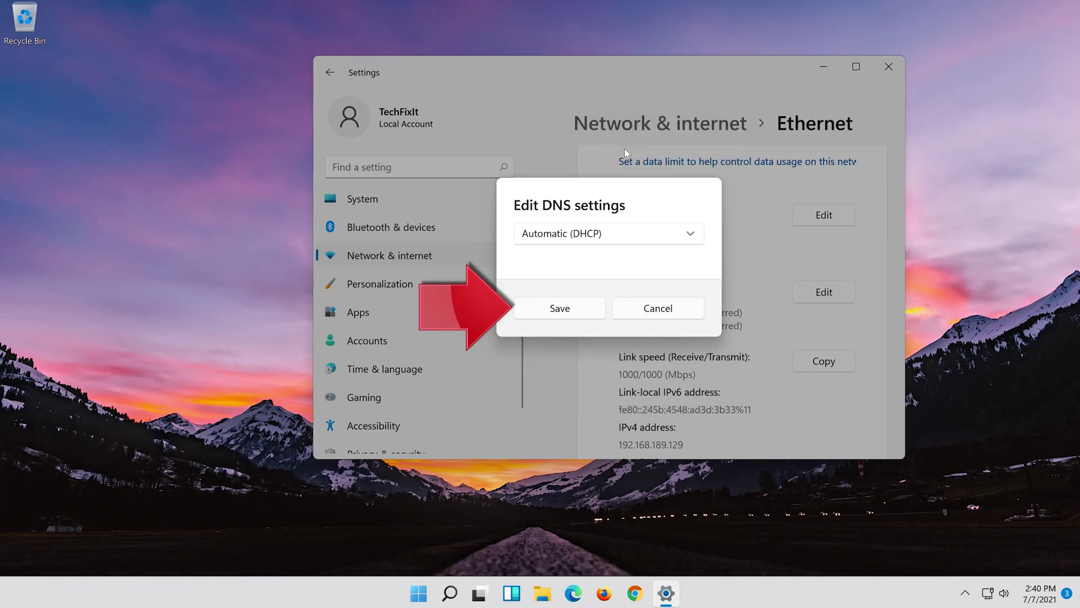
left_click(559, 309)
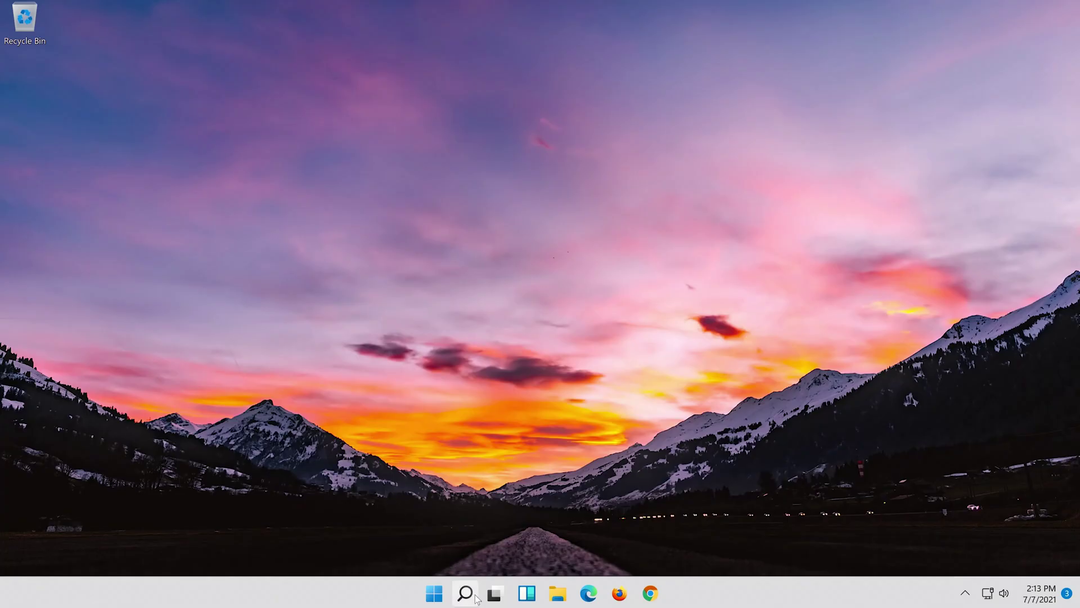
Step: Search for 'settings' and launch the Settings app
left_click(475, 596)
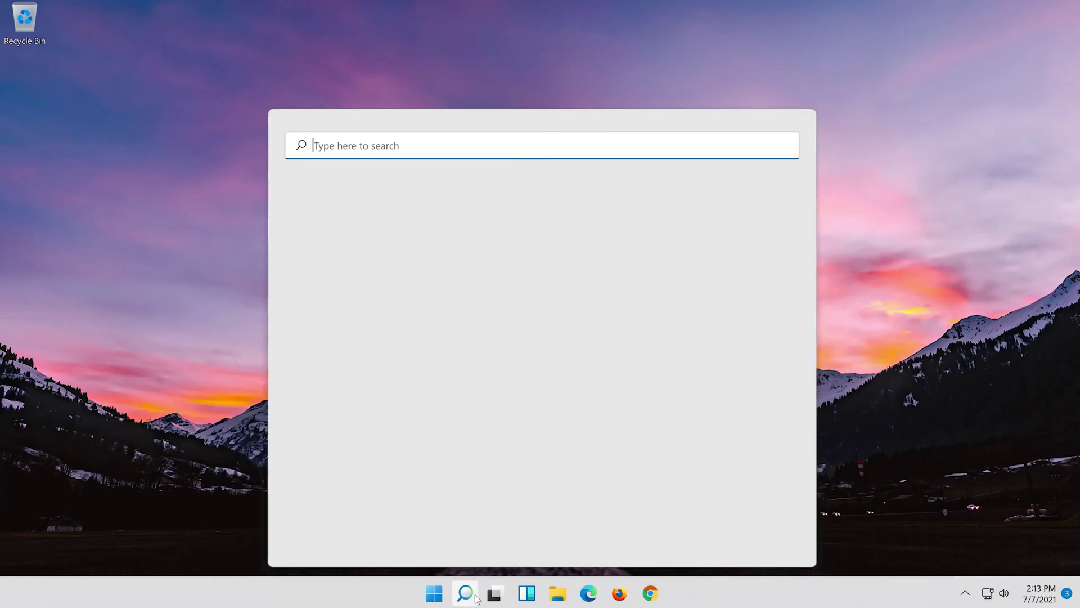
type("settings")
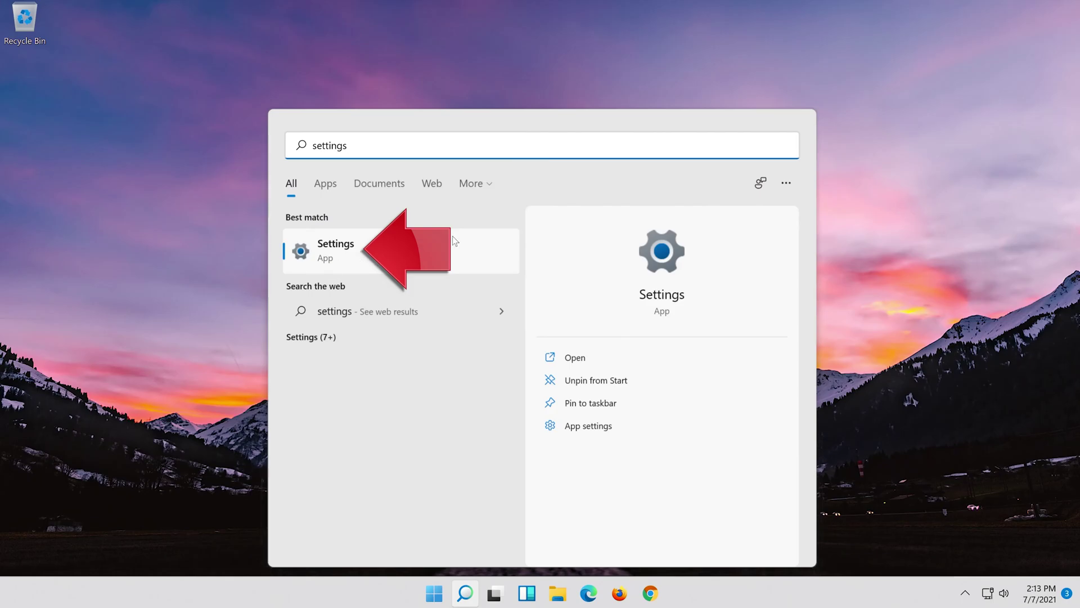
left_click(386, 258)
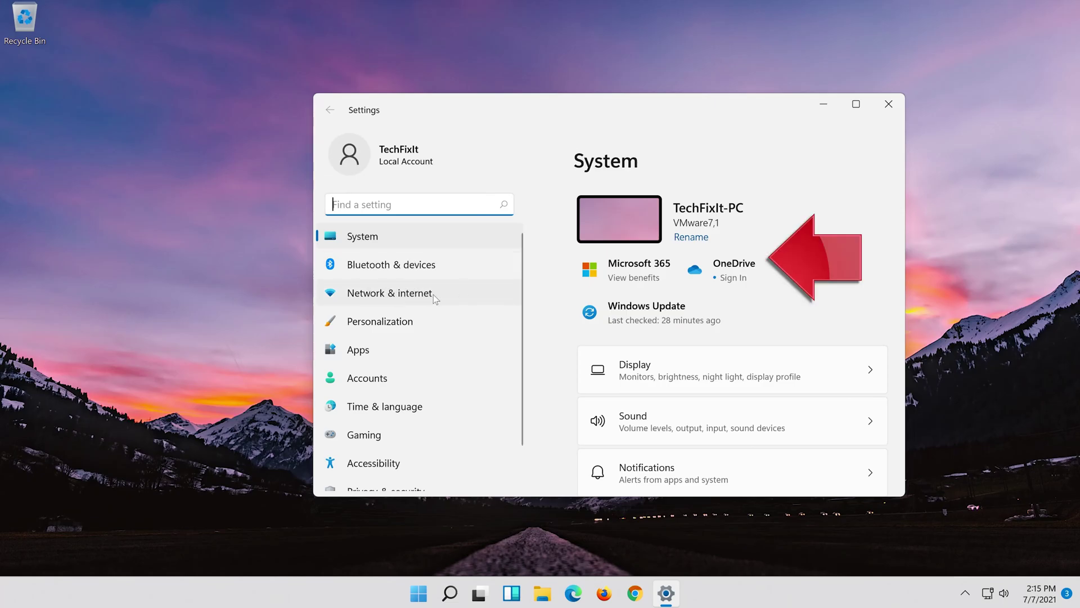
Step: Go to Network & internet > Advanced network settings > Network reset
left_click(419, 296)
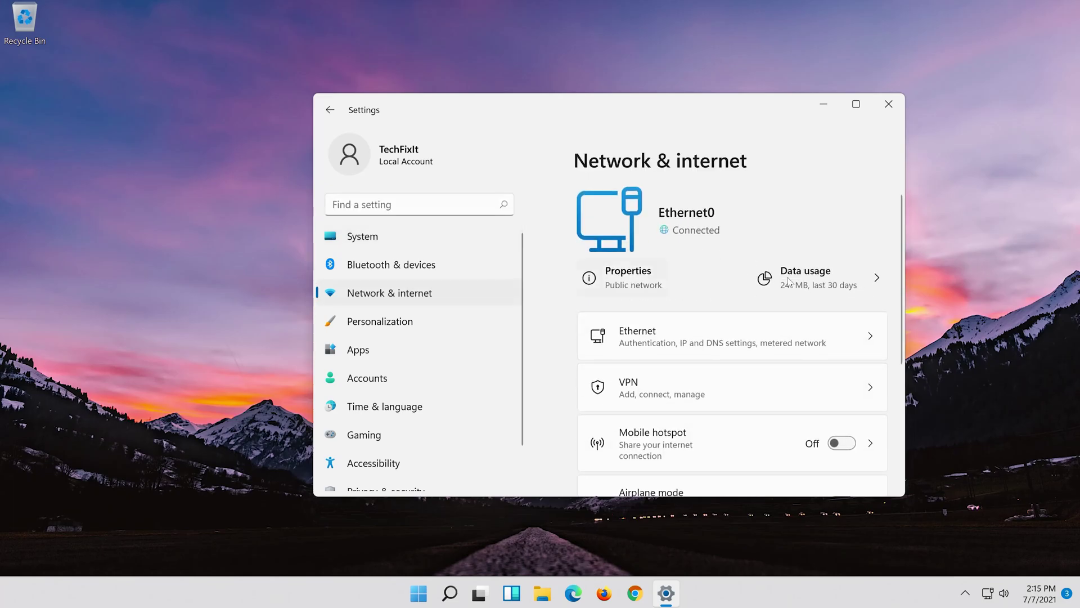
scroll(779, 282, "down", 4)
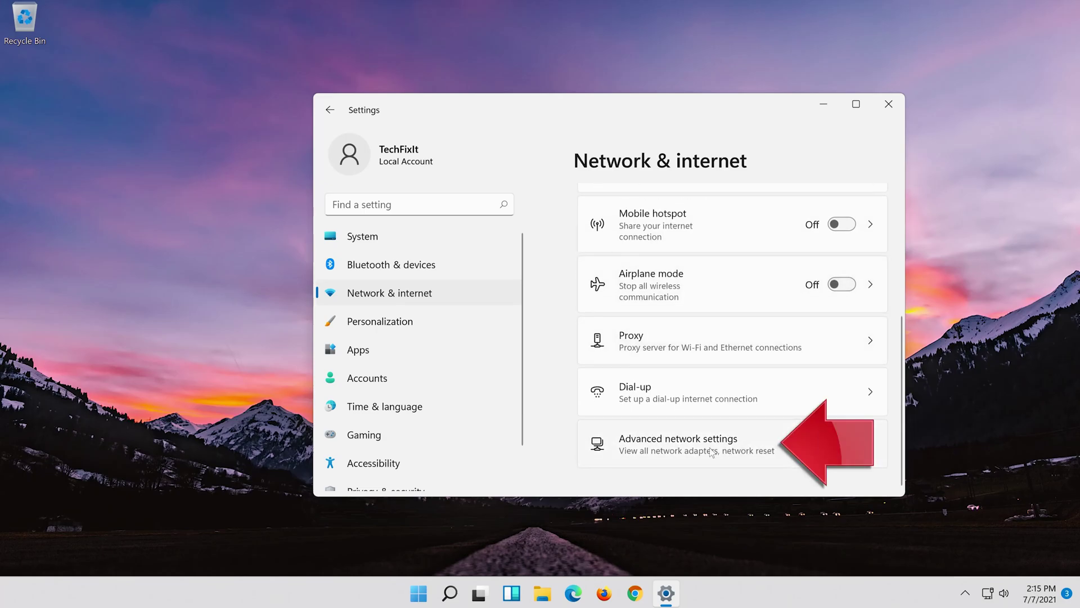
left_click(663, 449)
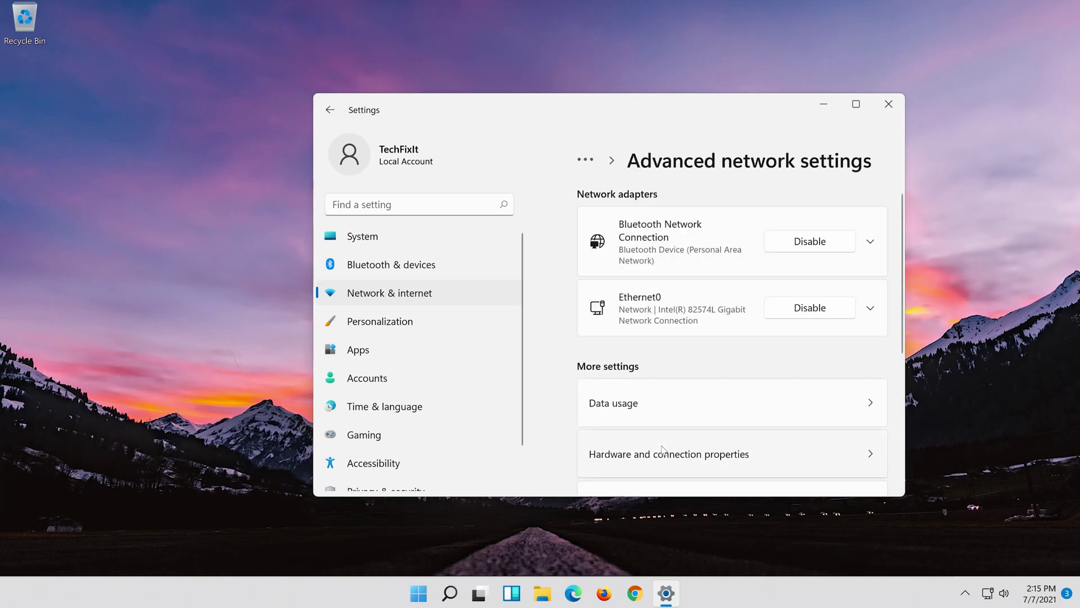
scroll(662, 448, "down", 3)
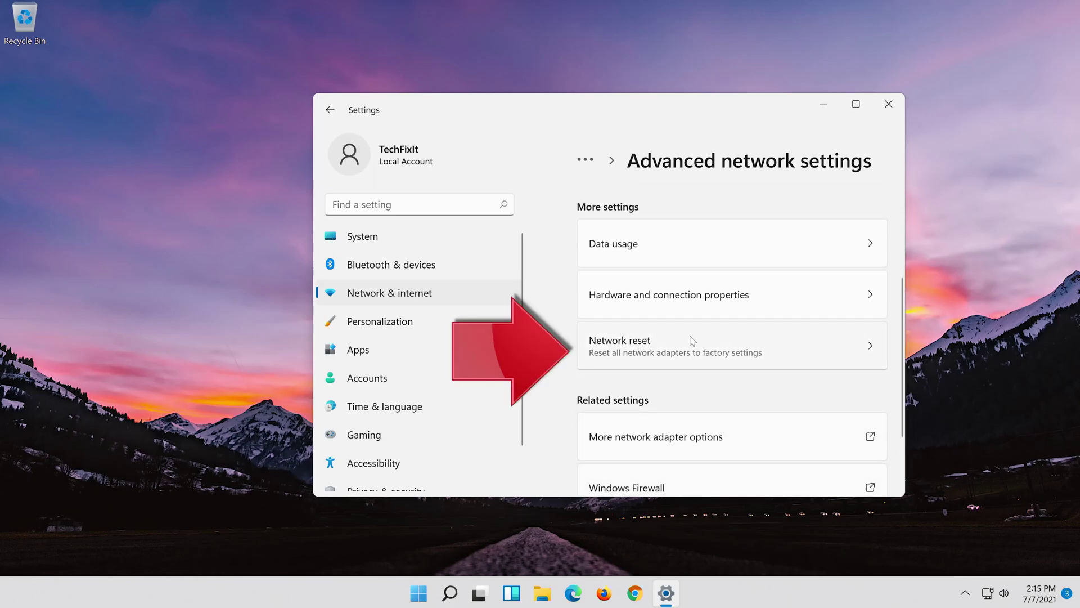
left_click(740, 346)
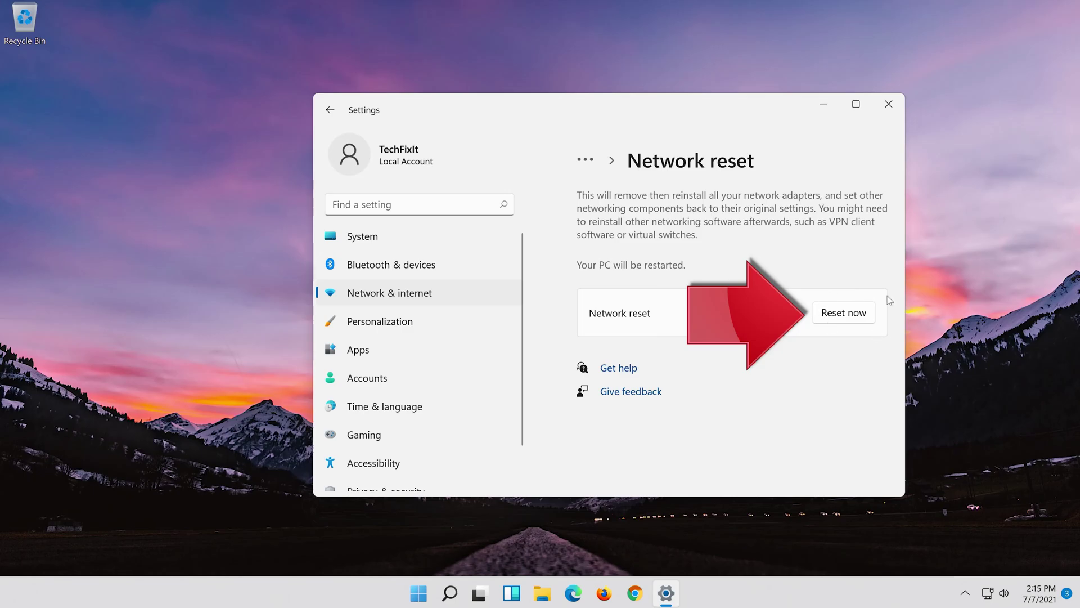
Step: Start and confirm the network reset, then dismiss the sign-out warning
left_click(844, 313)
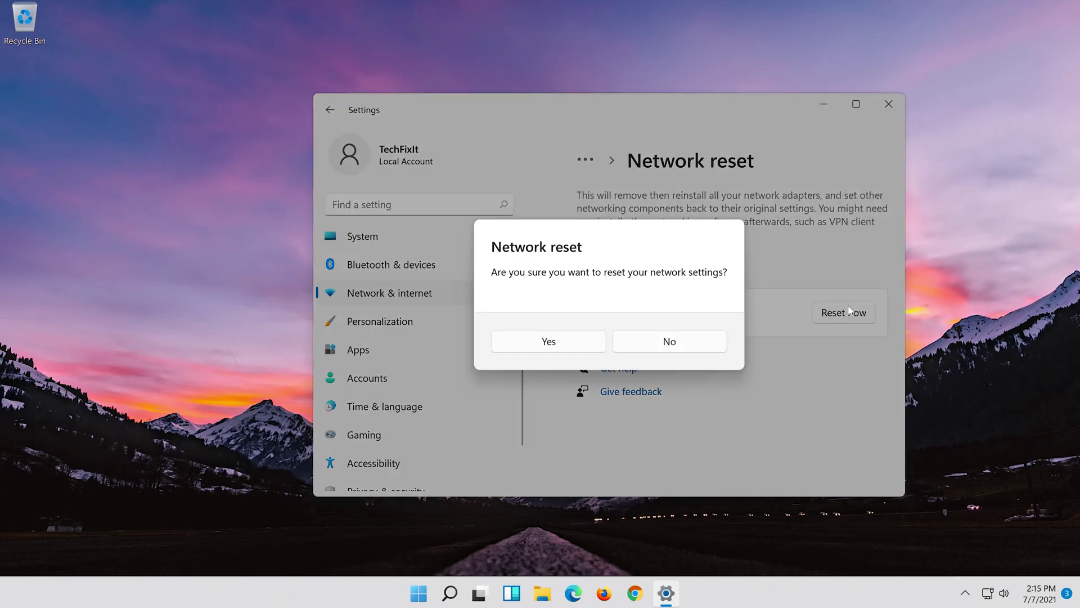
left_click(560, 345)
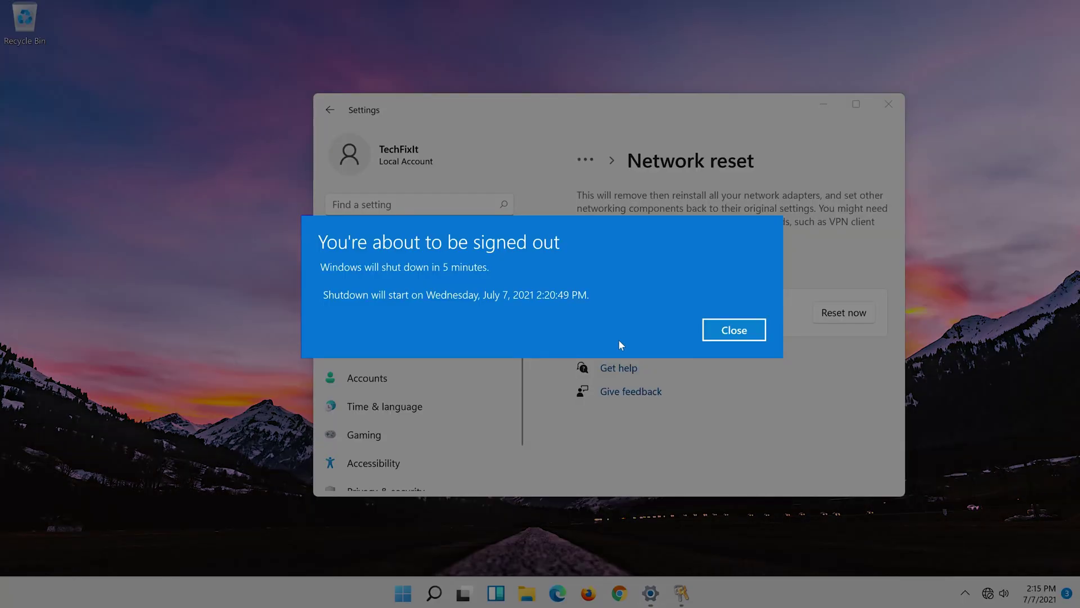
left_click(732, 336)
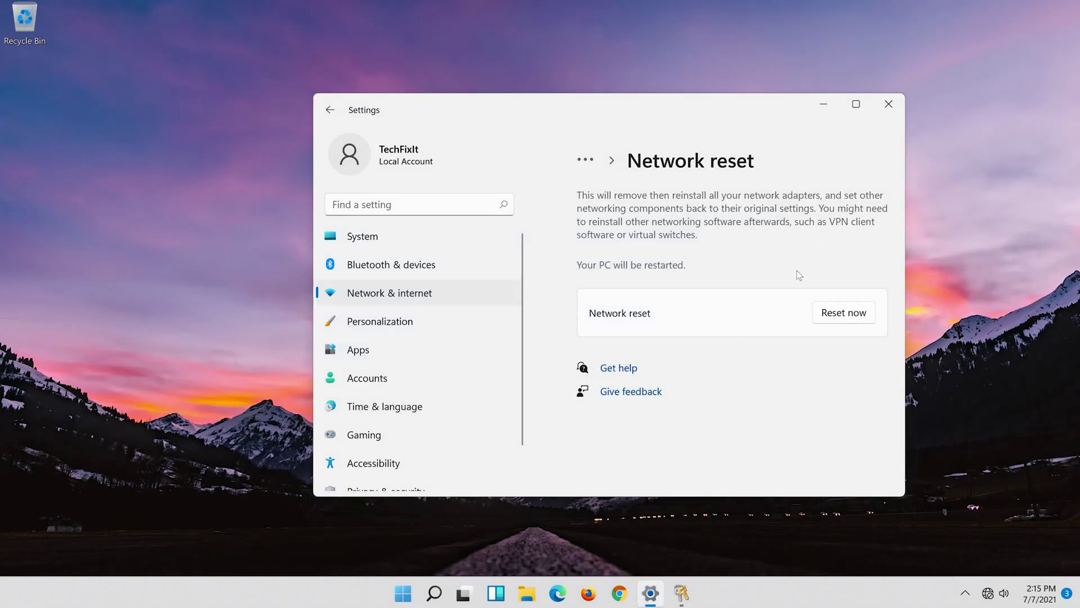
Step: Close the Settings window and bring up the Start menu's power options
left_click(888, 102)
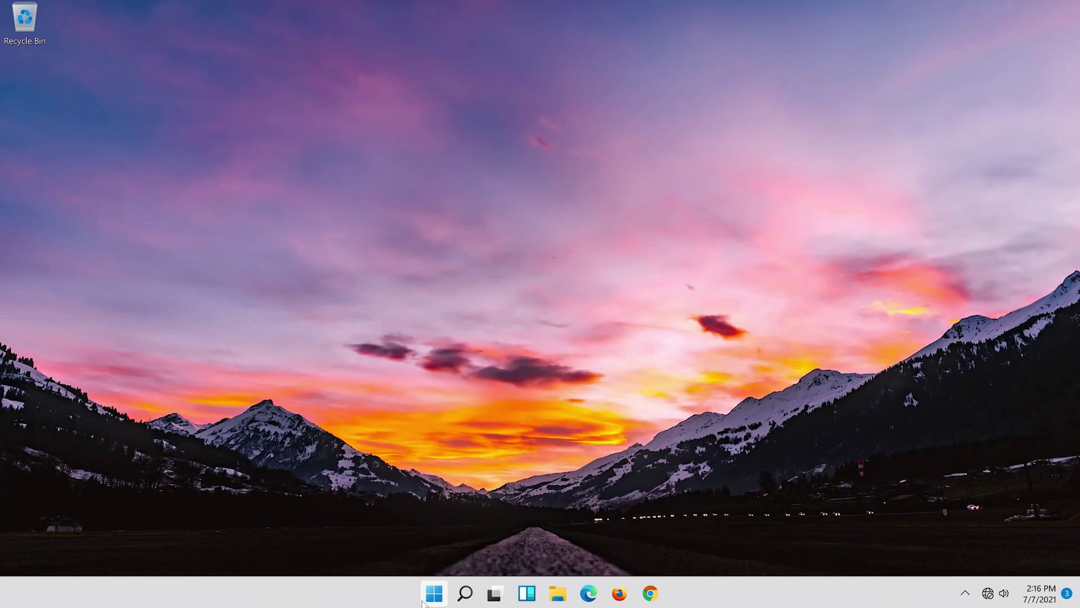
left_click(423, 601)
left_click(718, 545)
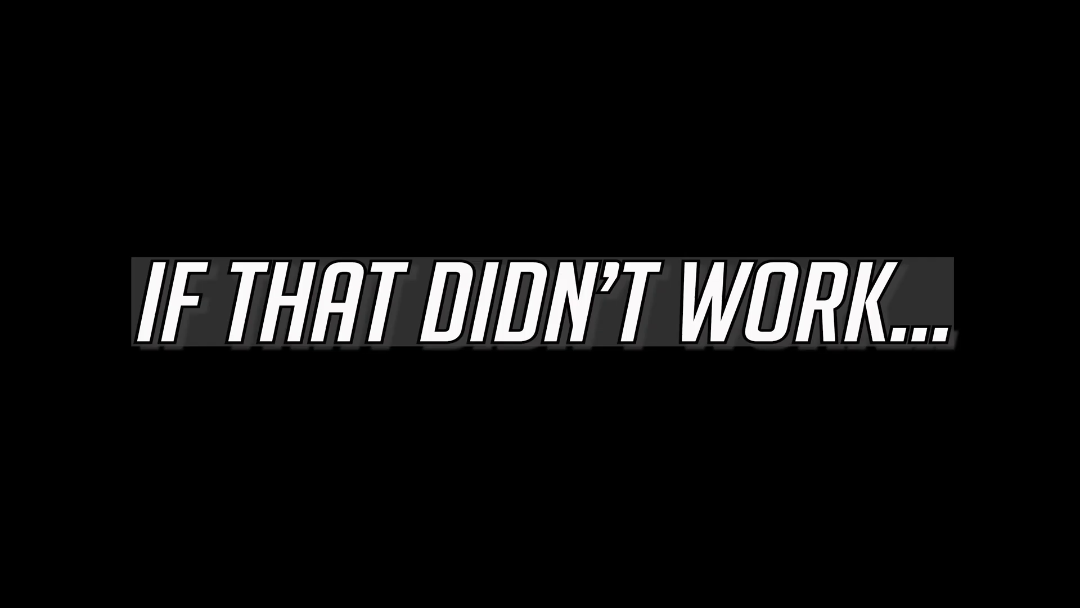
Step: Search for 'device manager' and launch Device Manager
left_click(461, 596)
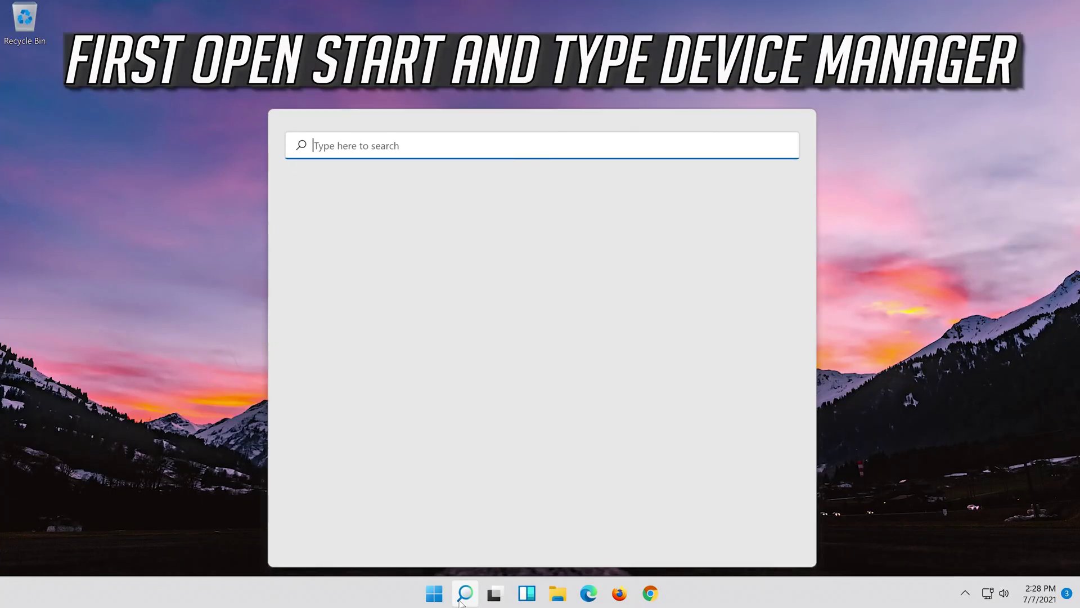
type("devi")
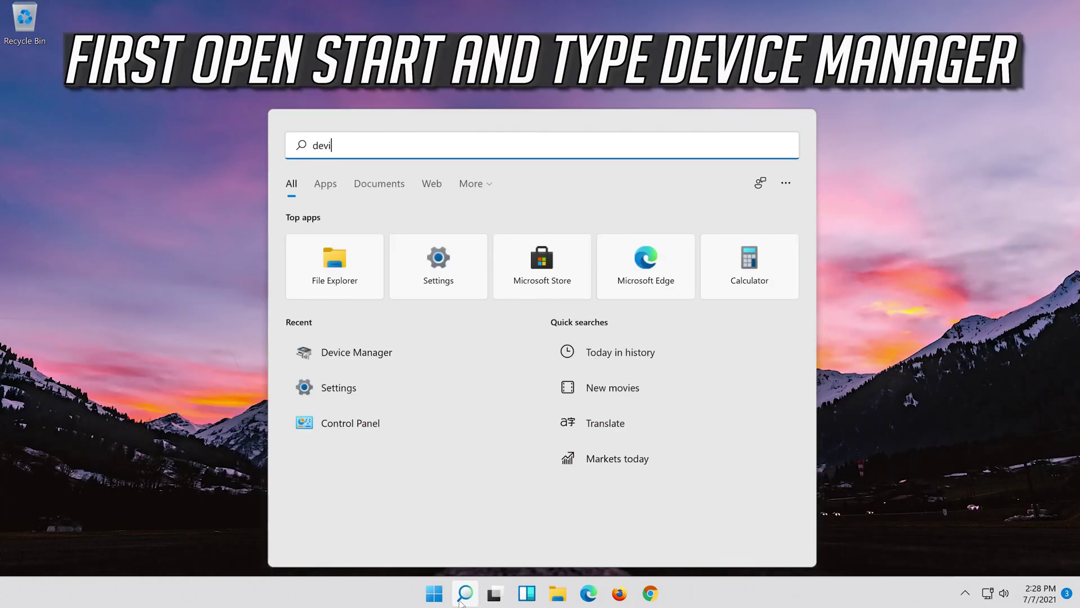
type("ce manager")
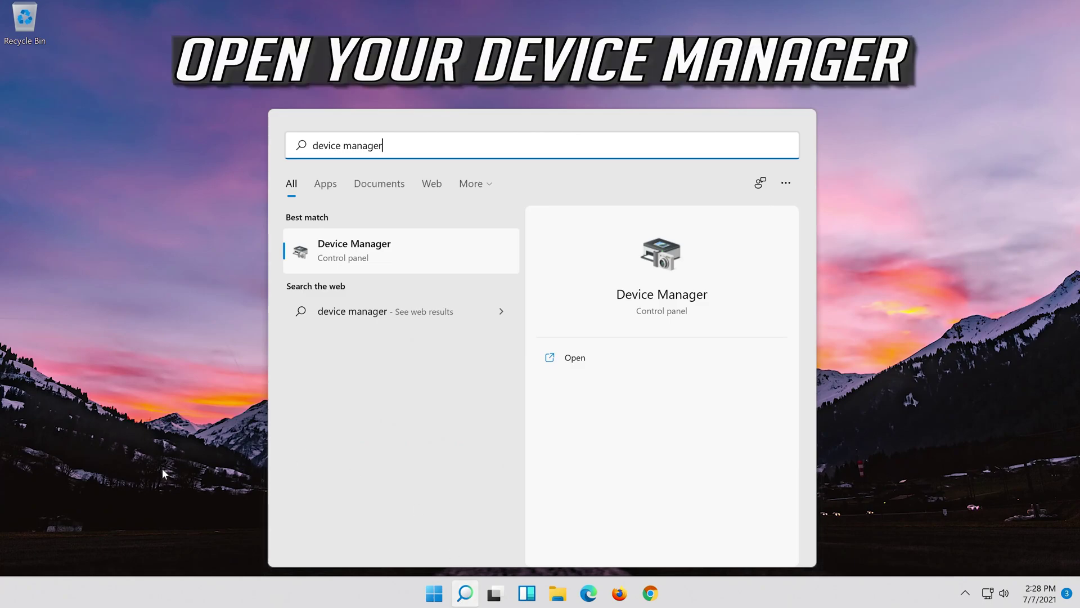
left_click(382, 257)
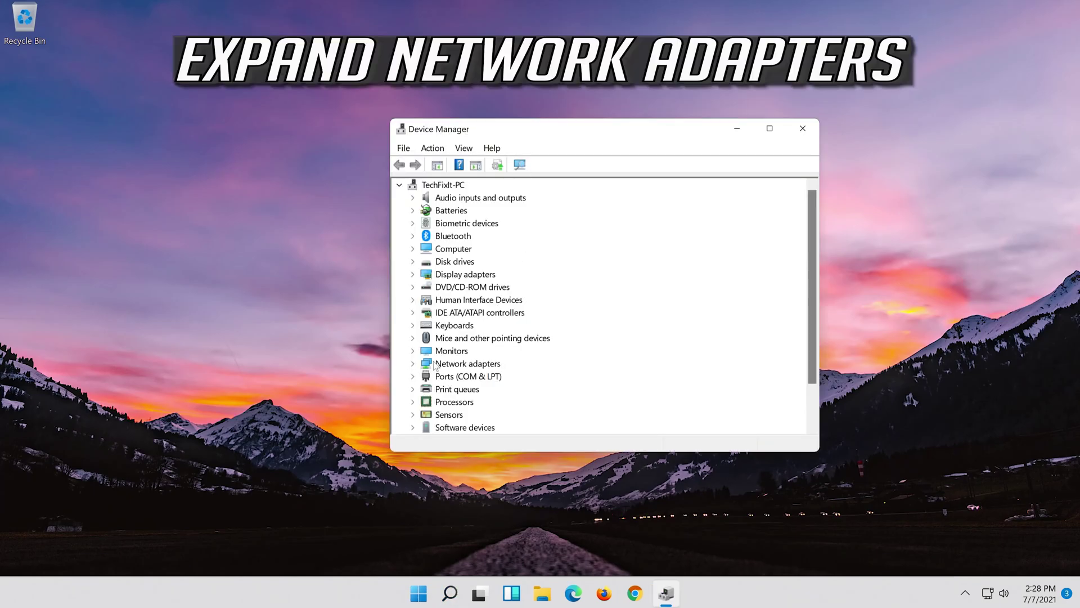
Step: Expand Network adapters and bring up the Intel(R) 82574L Gigabit Network Connection's context menu
left_click(413, 364)
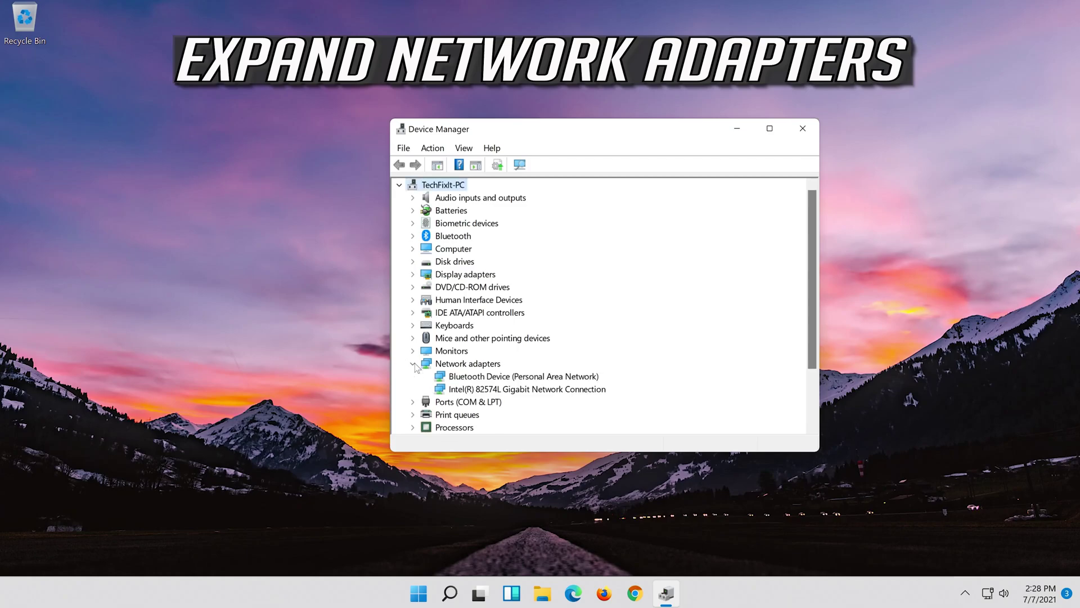
left_click(441, 388)
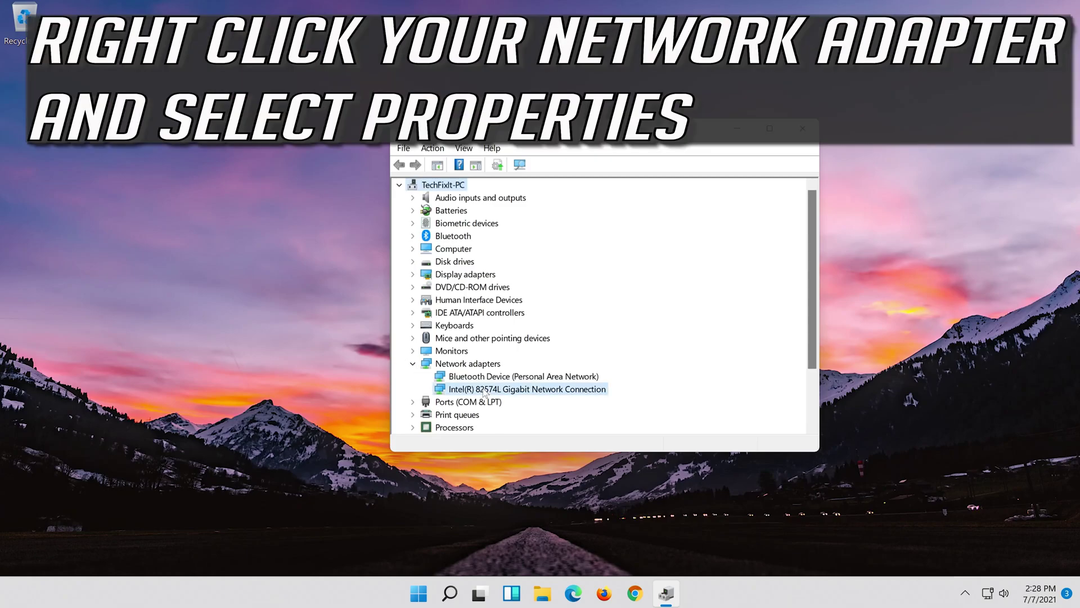
right_click(530, 393)
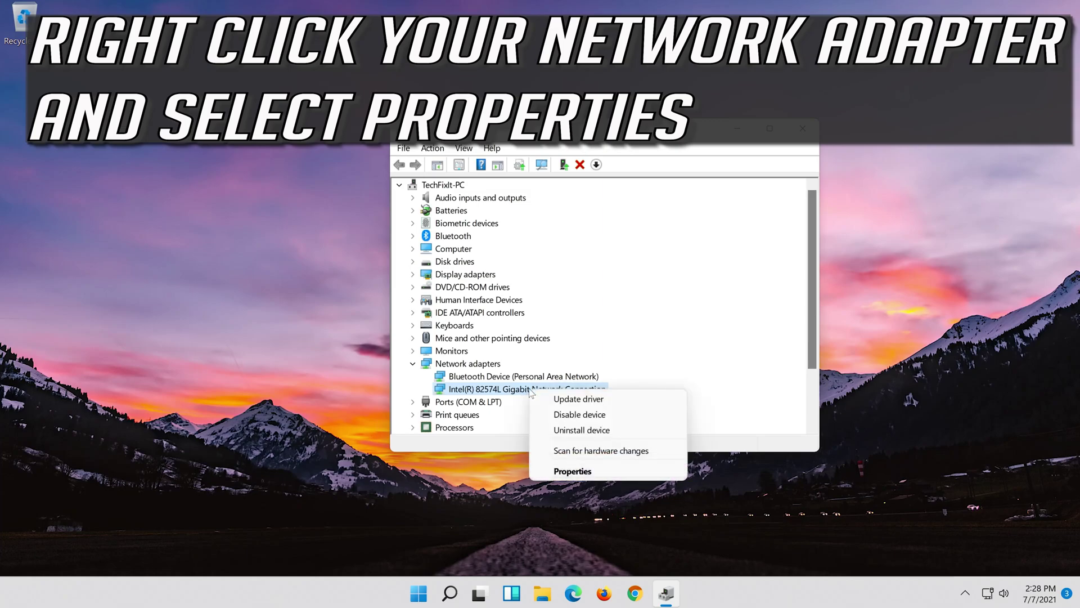
Step: Uninstall the Intel 82574L adapter from its Properties Driver tab and confirm
left_click(597, 472)
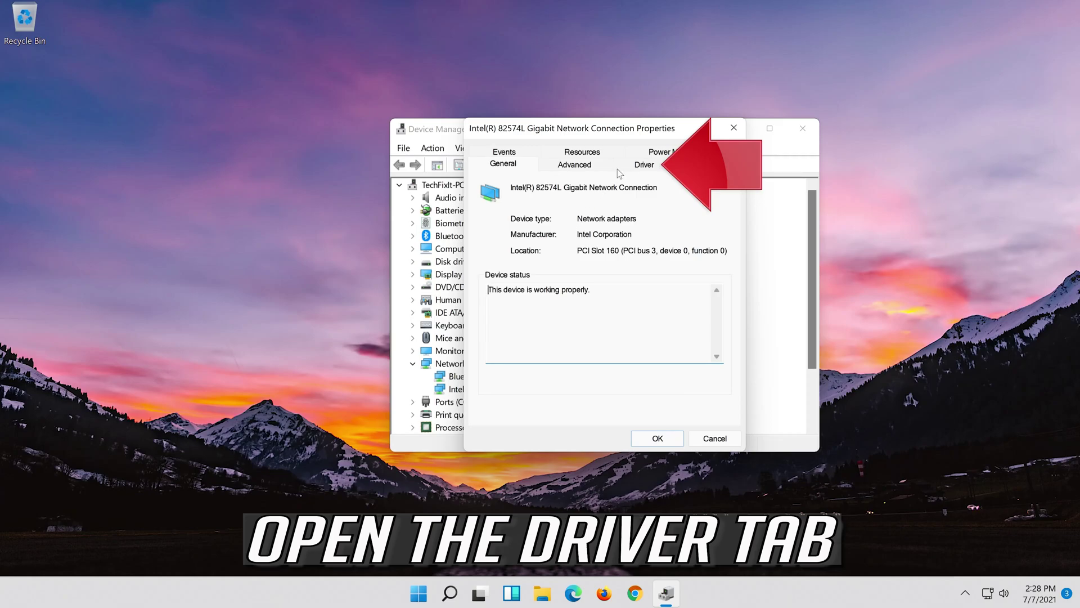
left_click(652, 168)
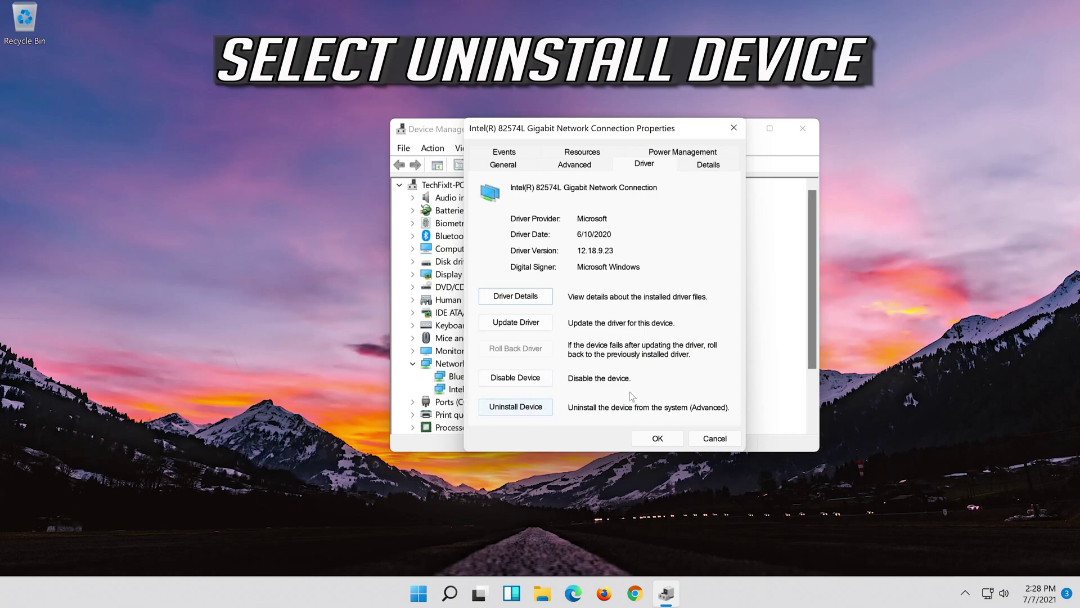
left_click(523, 409)
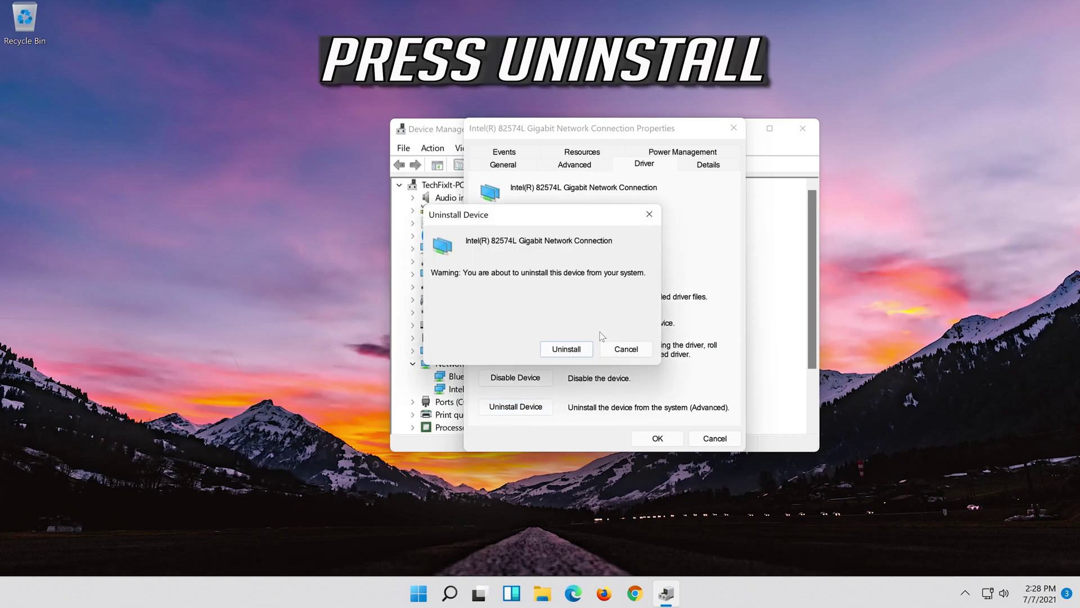
left_click(567, 349)
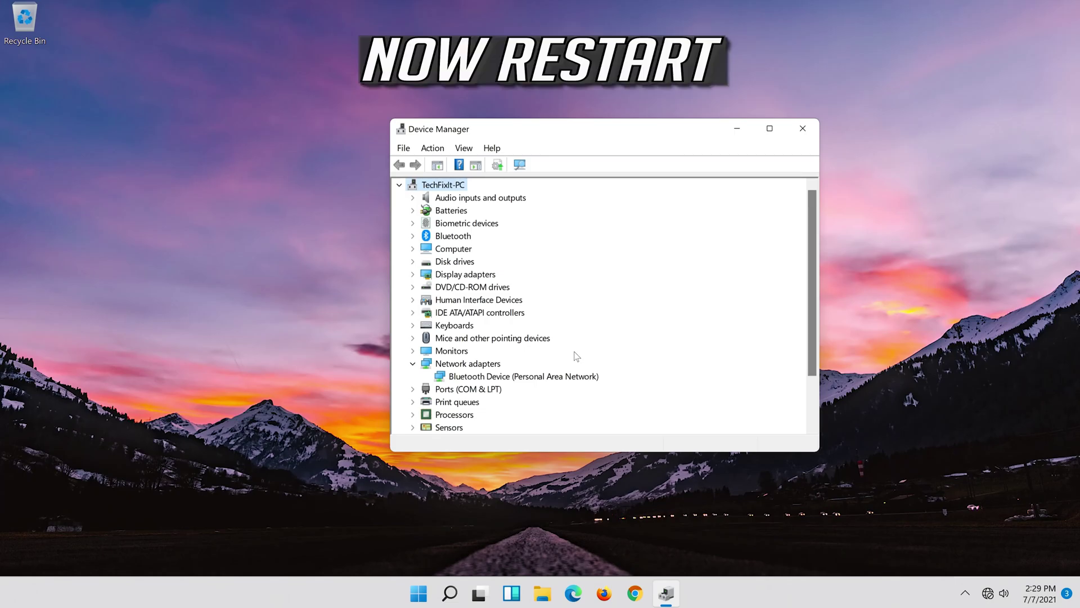
Step: Close Device Manager and restart the computer from Start > Power
left_click(810, 130)
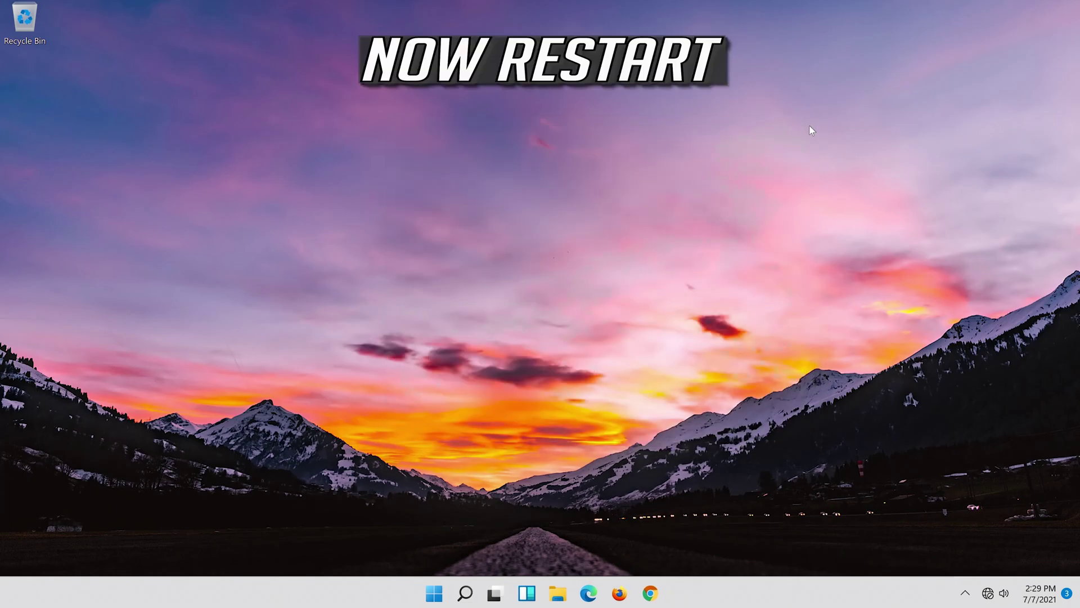
left_click(434, 593)
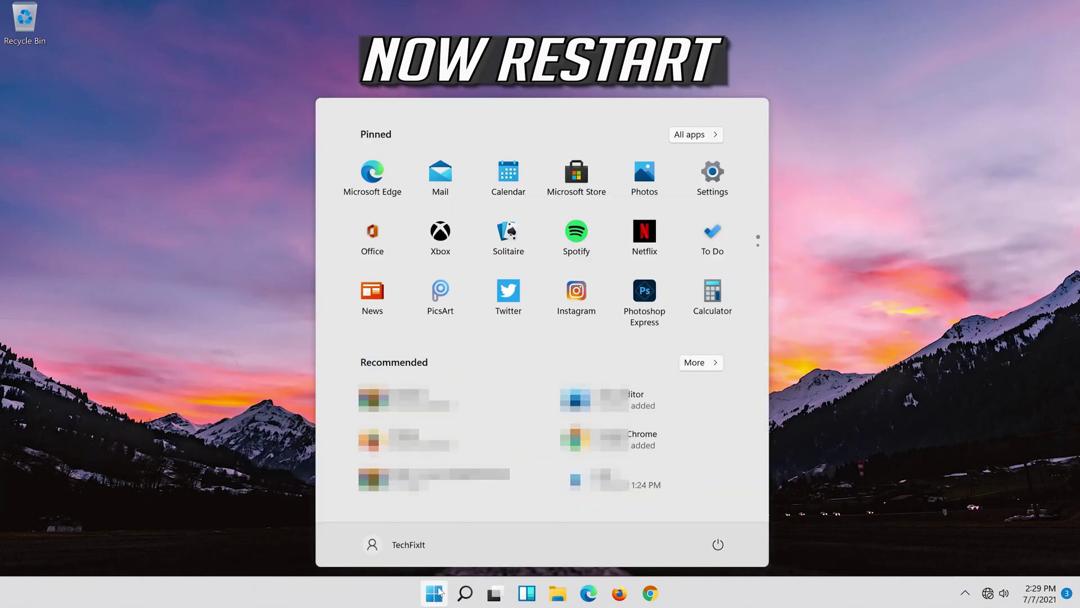
left_click(725, 547)
left_click(720, 514)
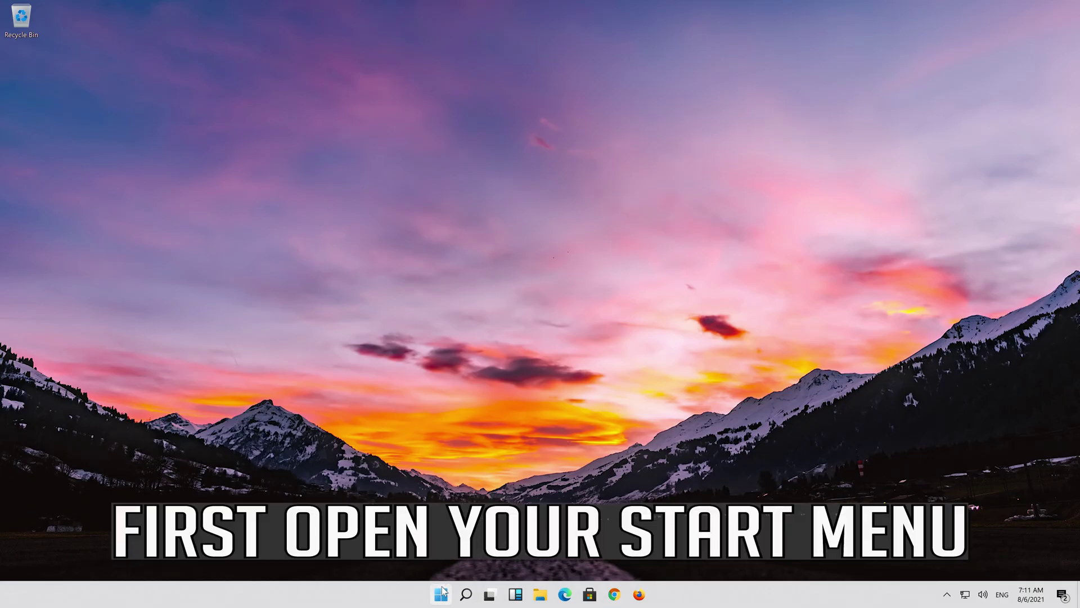
Step: Search 'services' from Start and launch the Services app
left_click(442, 592)
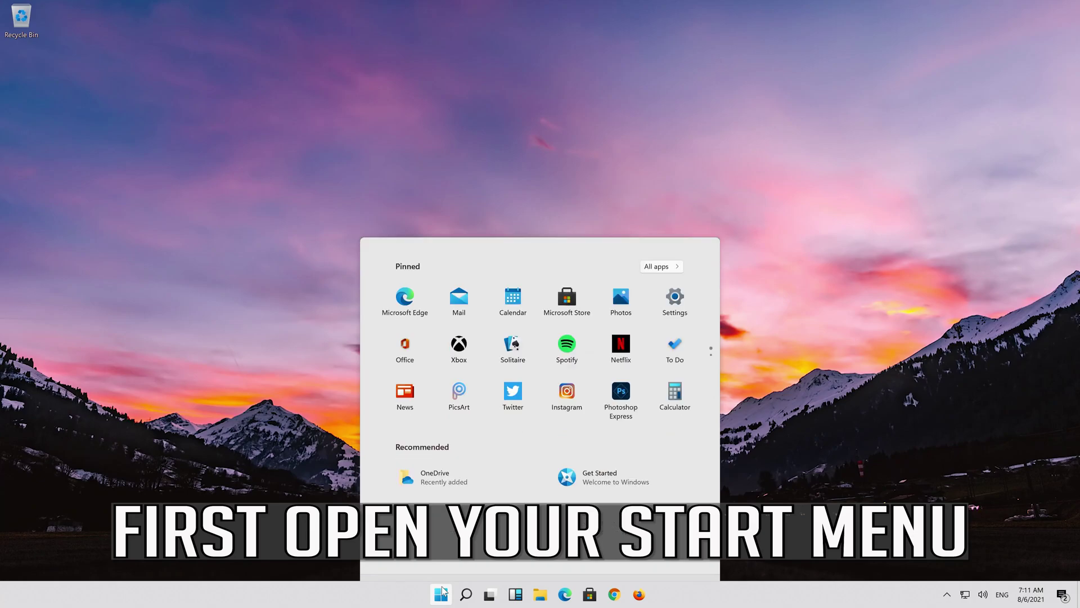
type("services")
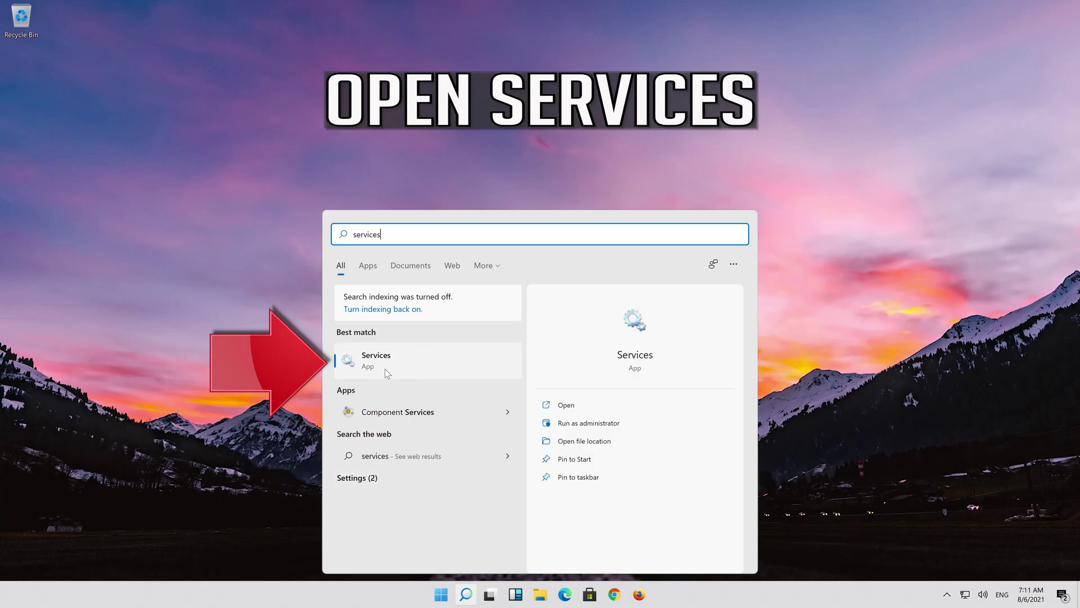
left_click(439, 359)
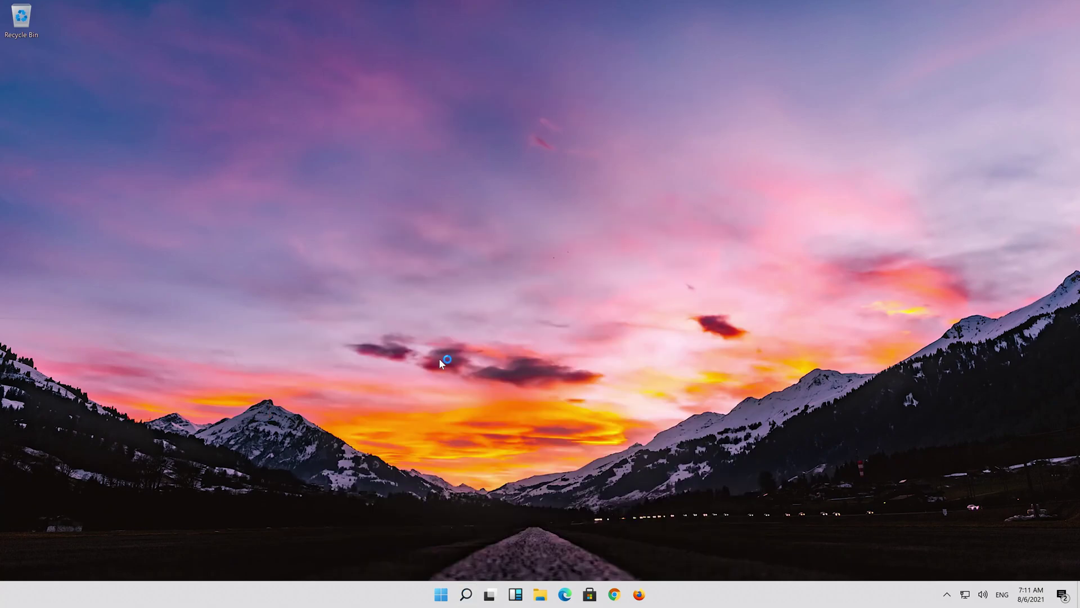
Step: Scroll the services list down and select WLAN AutoConfig
left_click(533, 337)
scroll(543, 343, "down", 20)
scroll(554, 348, "down", 20)
scroll(554, 348, "down", 20)
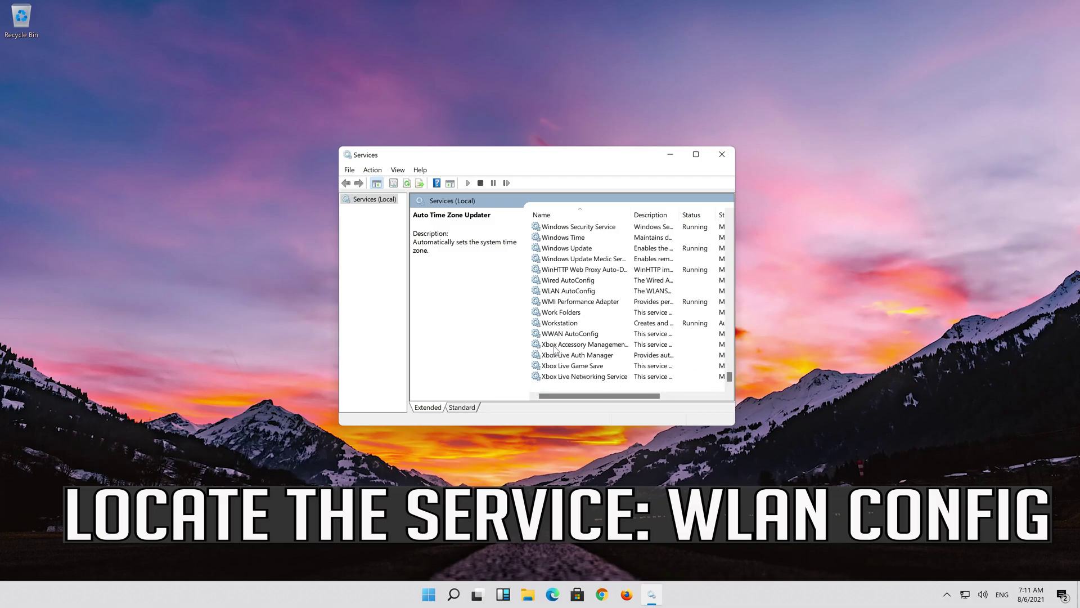
left_click(561, 291)
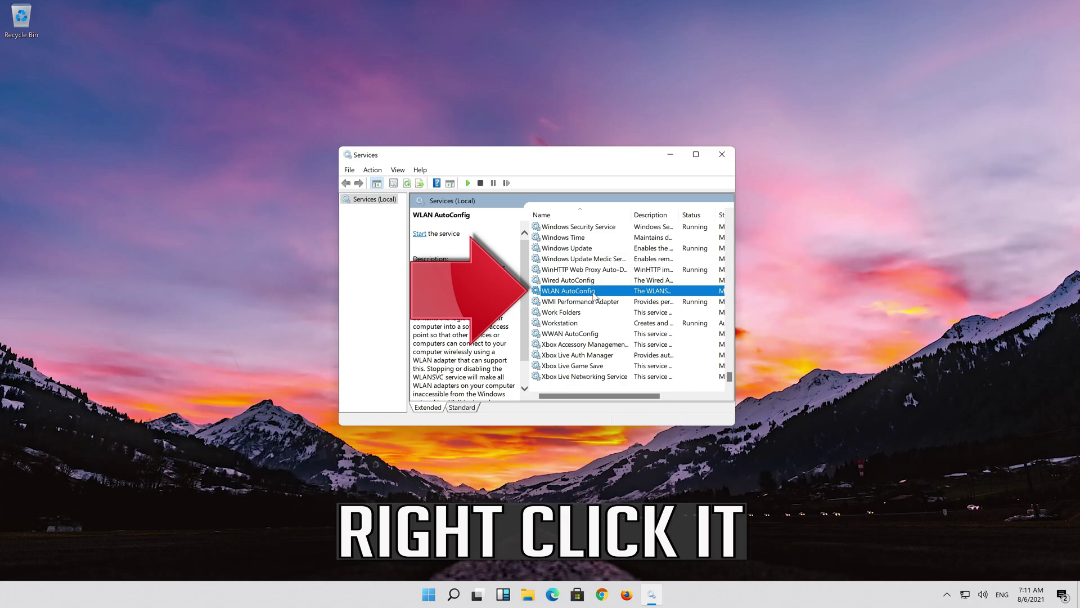
Step: Set WLAN AutoConfig's startup type to Automatic in its Properties, then start the service
right_click(595, 297)
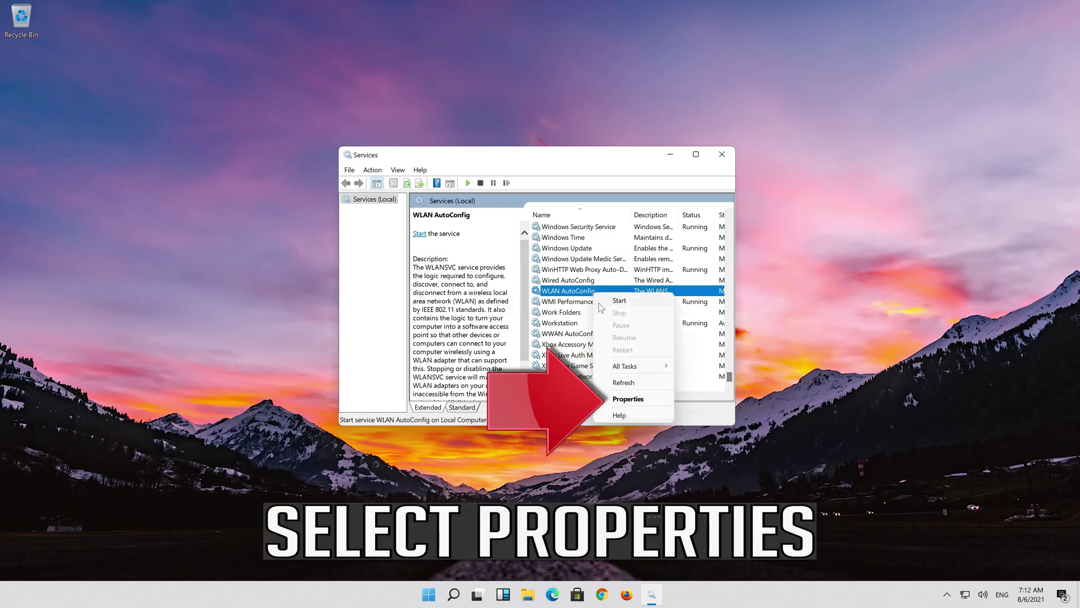
left_click(630, 400)
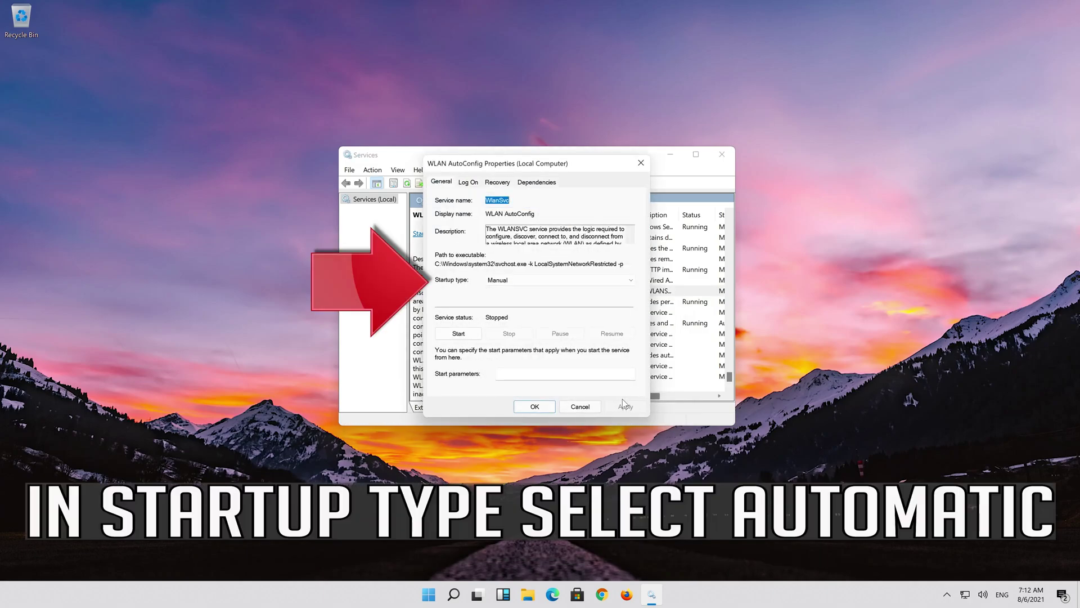
left_click(533, 279)
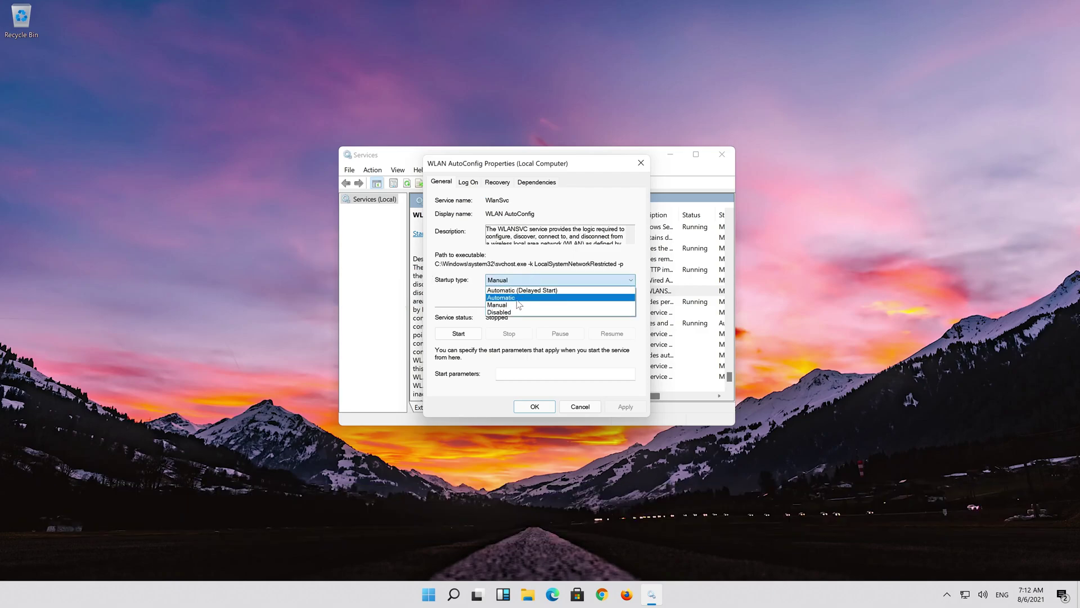
left_click(531, 299)
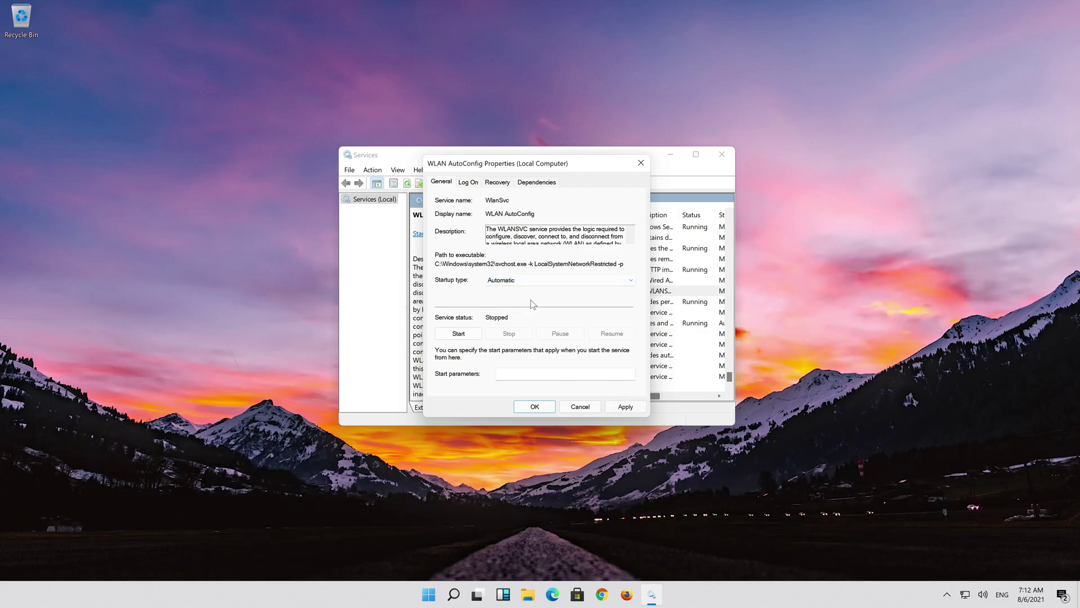
left_click(624, 409)
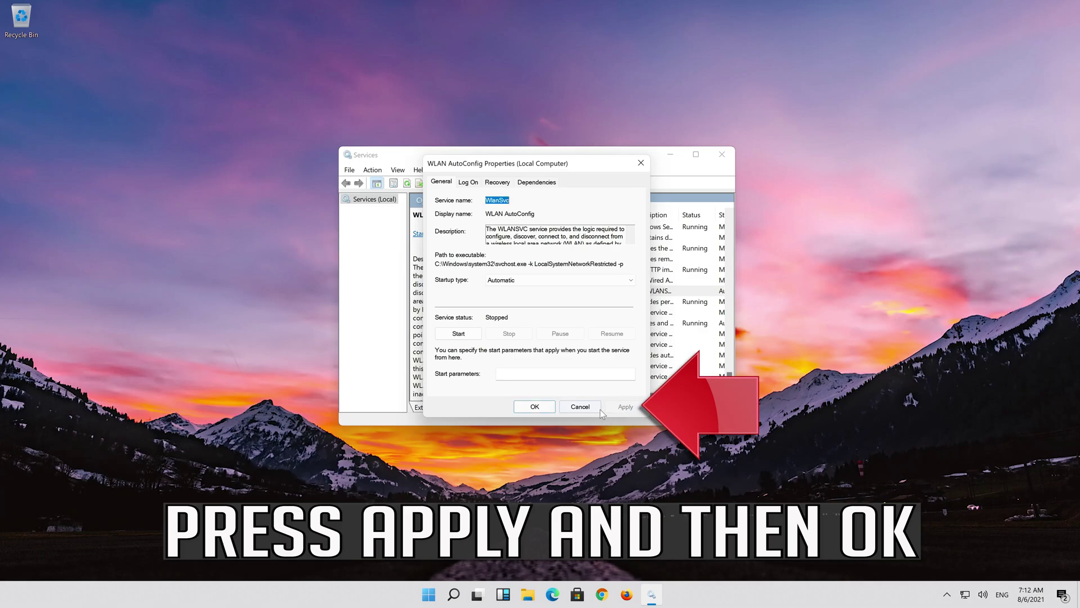
left_click(539, 409)
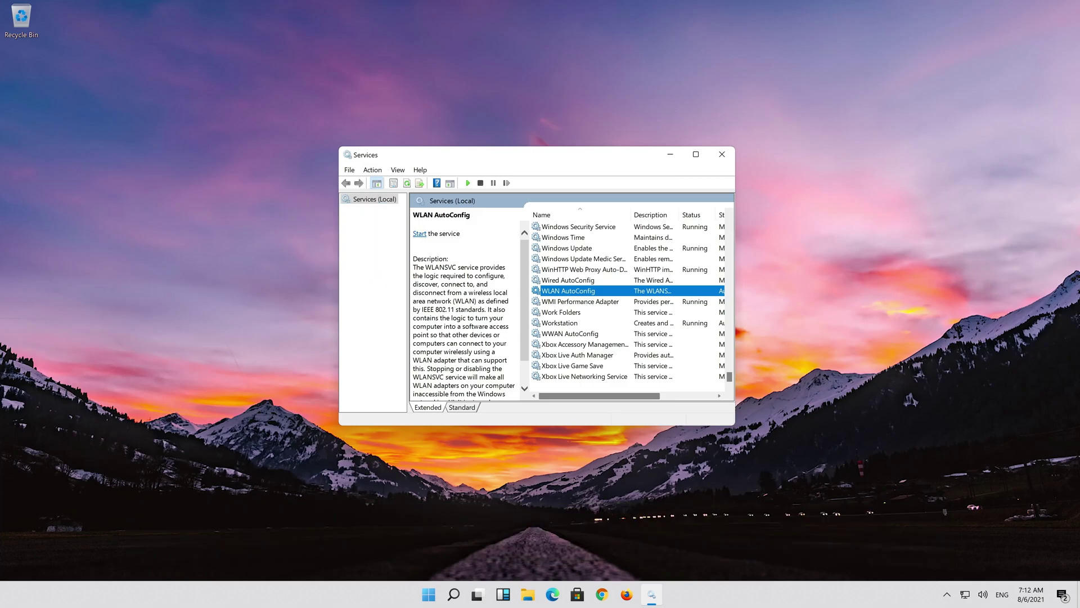
left_click(419, 233)
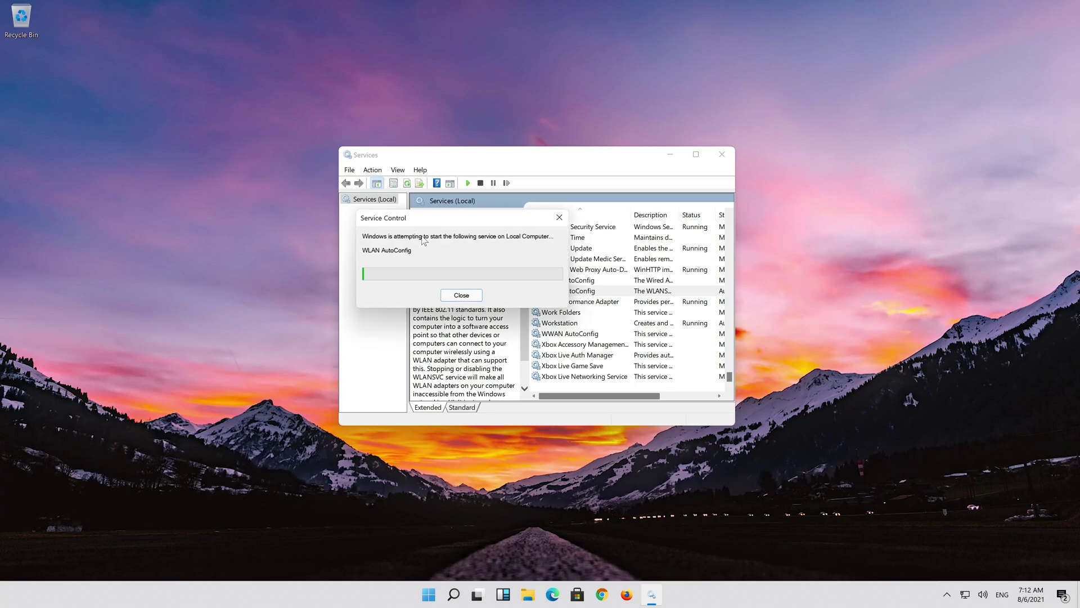